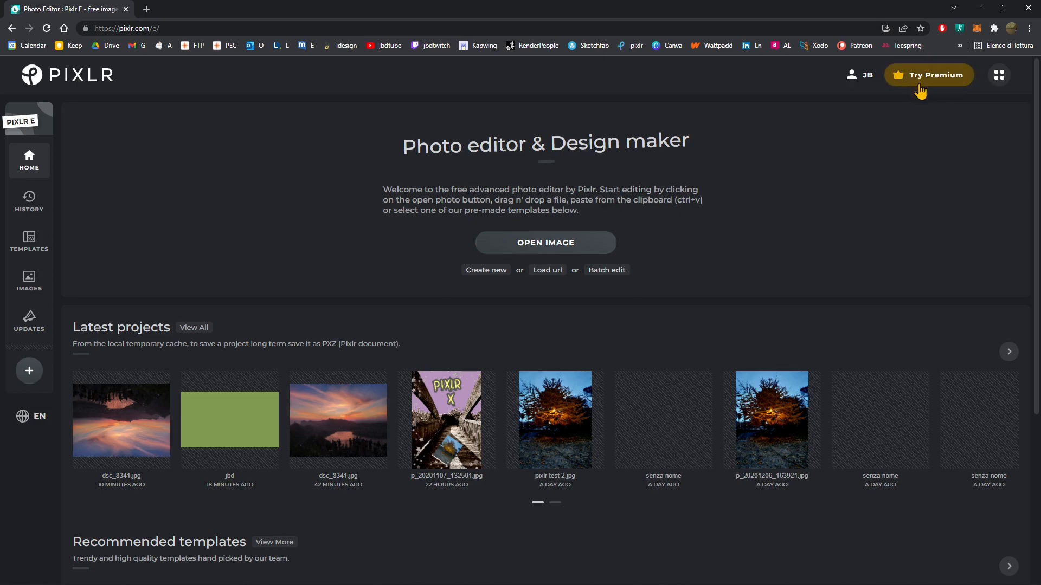
Step: Check the Pixlr E web address and examine the list of Pixlr web apps, platforms and services
mouse_move(998, 76)
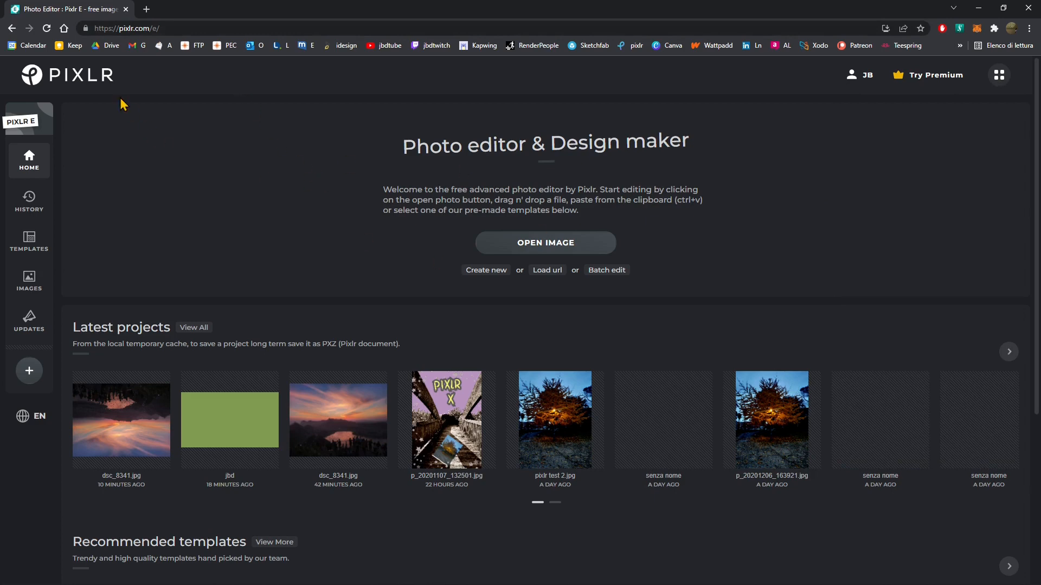
left_click(145, 30)
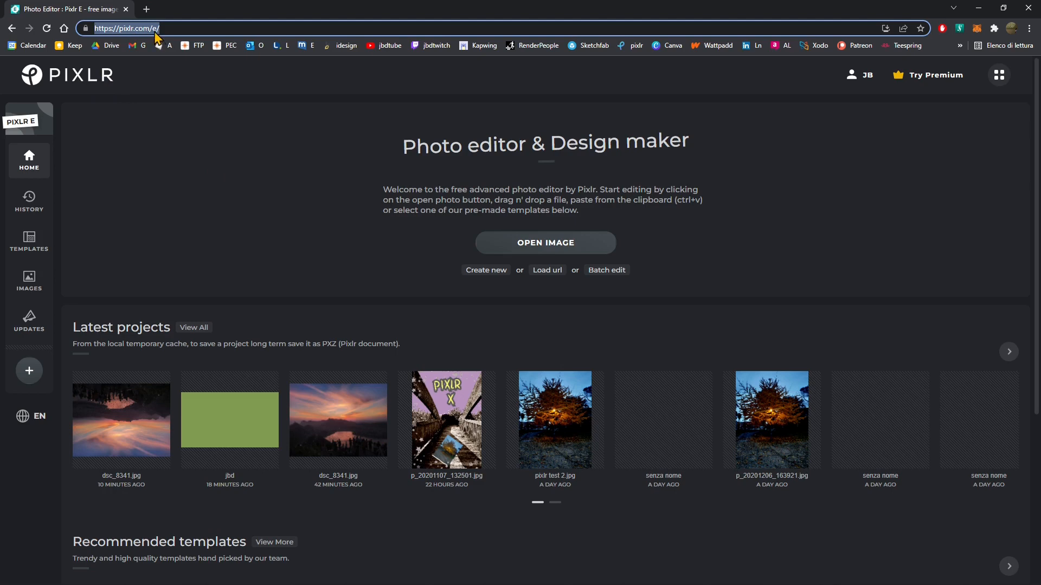
left_click(999, 75)
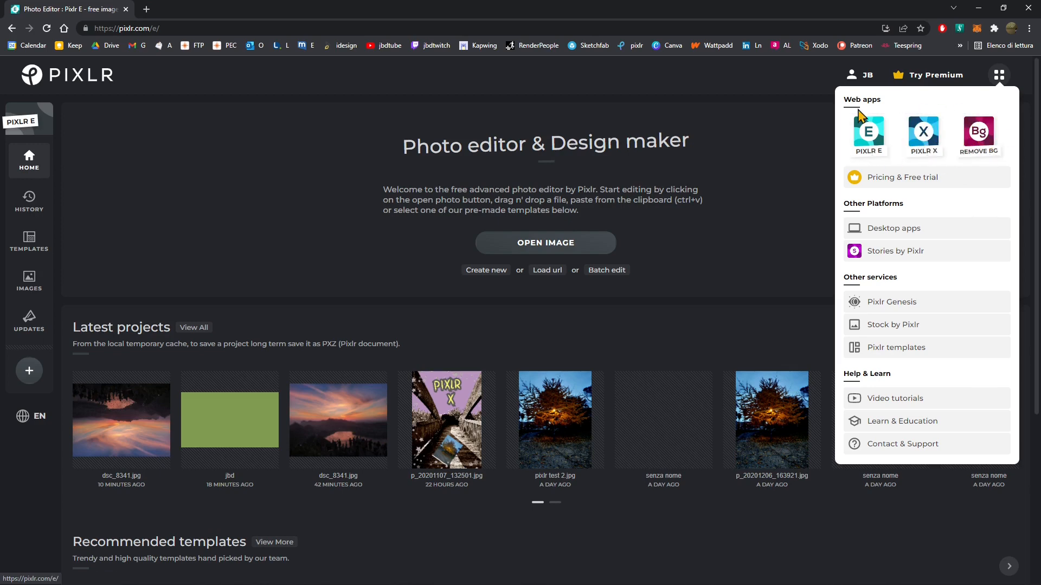
mouse_move(998, 75)
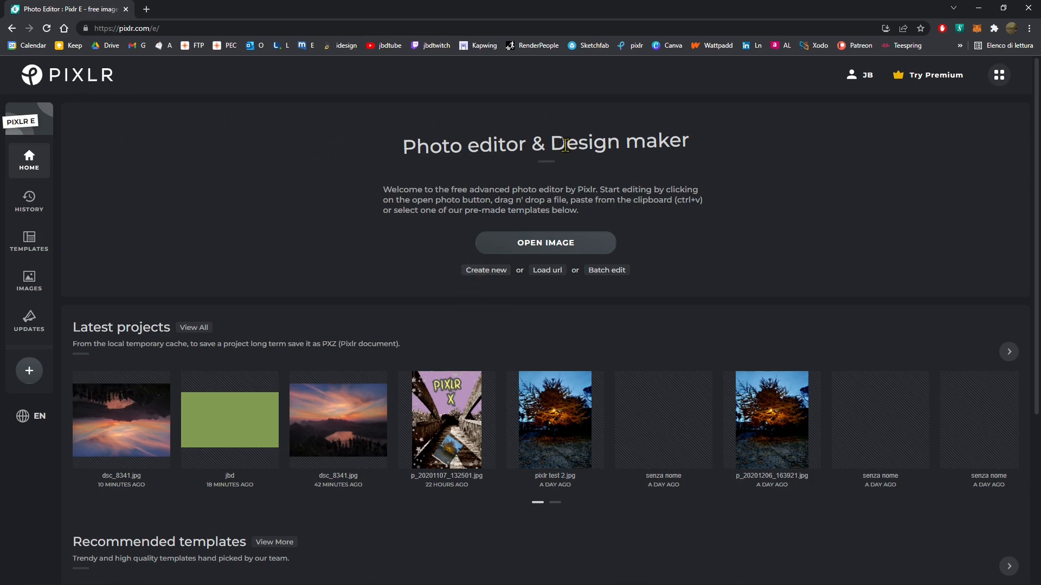
Step: Switch the interface language to Italiano and return it to English
left_click(31, 426)
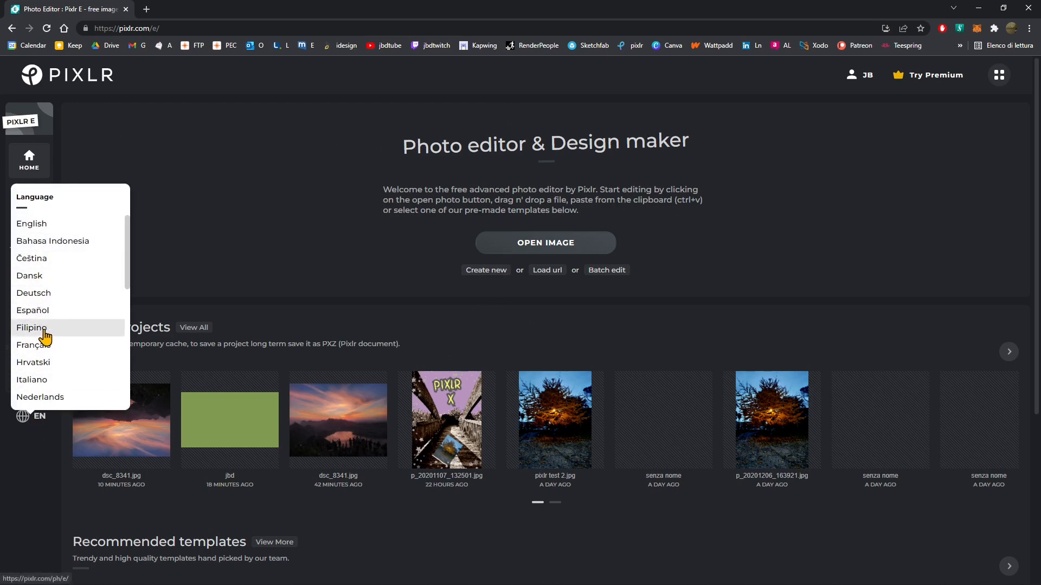
left_click(41, 380)
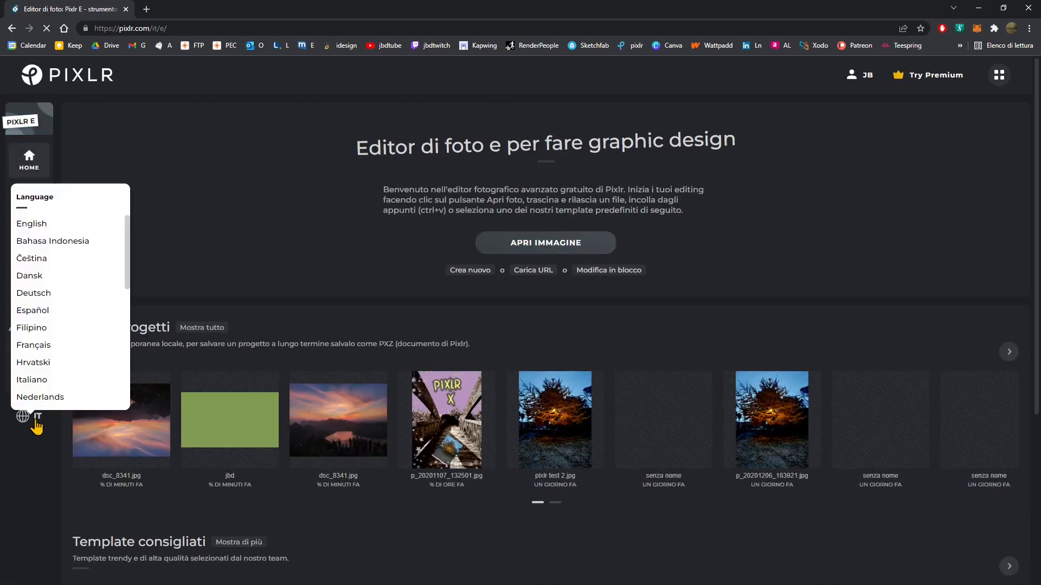
left_click(38, 419)
left_click(33, 228)
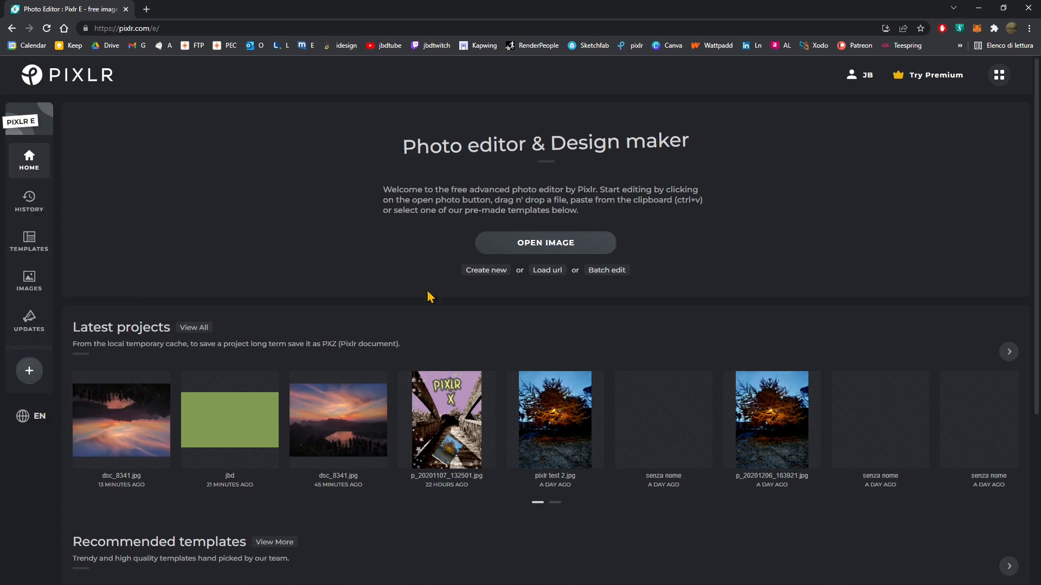
Step: Examine the new-document size presets for Recommended, Photo, Social, Web, Print and Video without creating a document
left_click(473, 273)
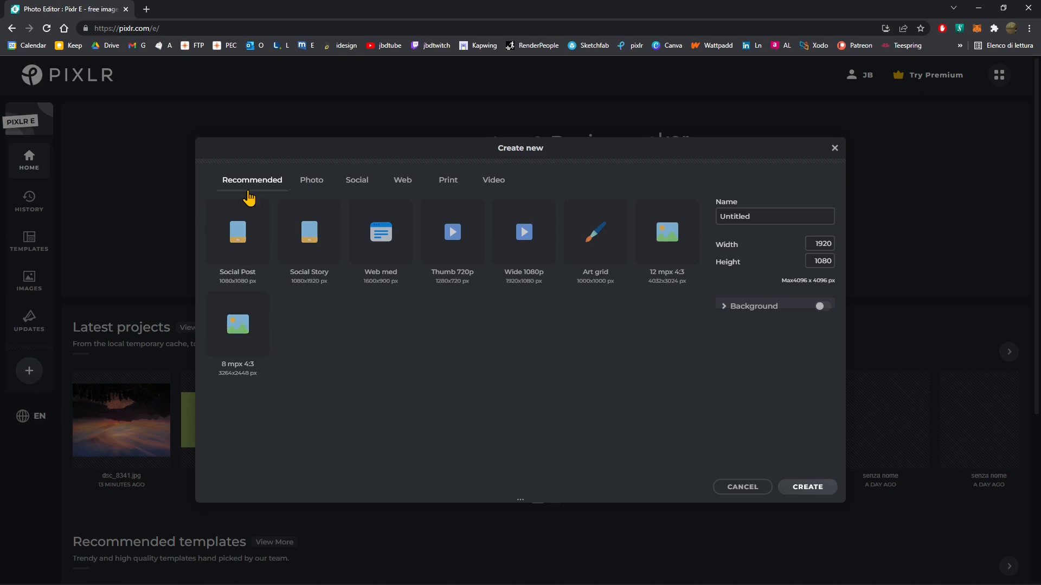
left_click(311, 182)
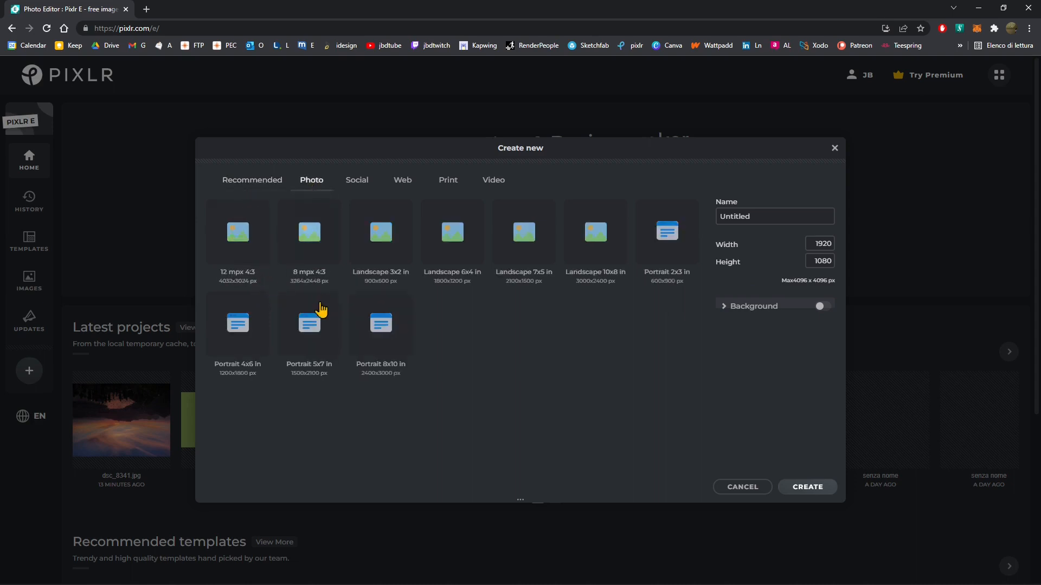
left_click(370, 182)
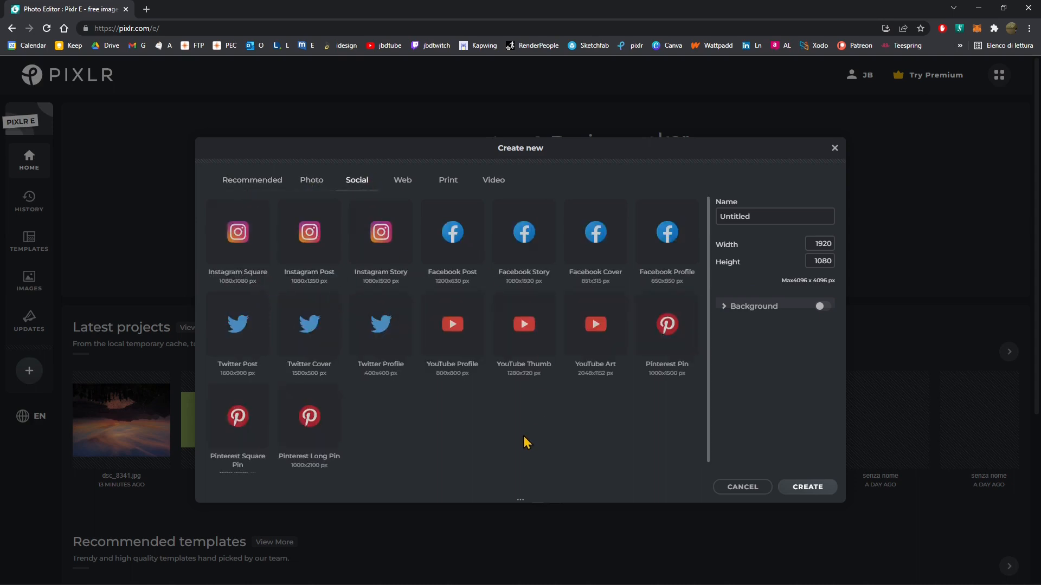
left_click(401, 184)
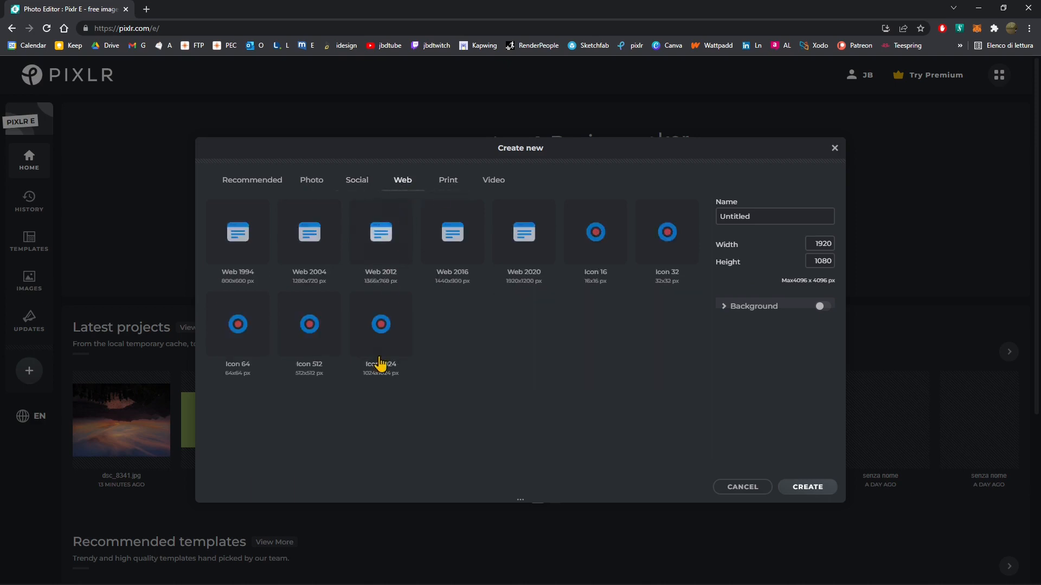
left_click(452, 185)
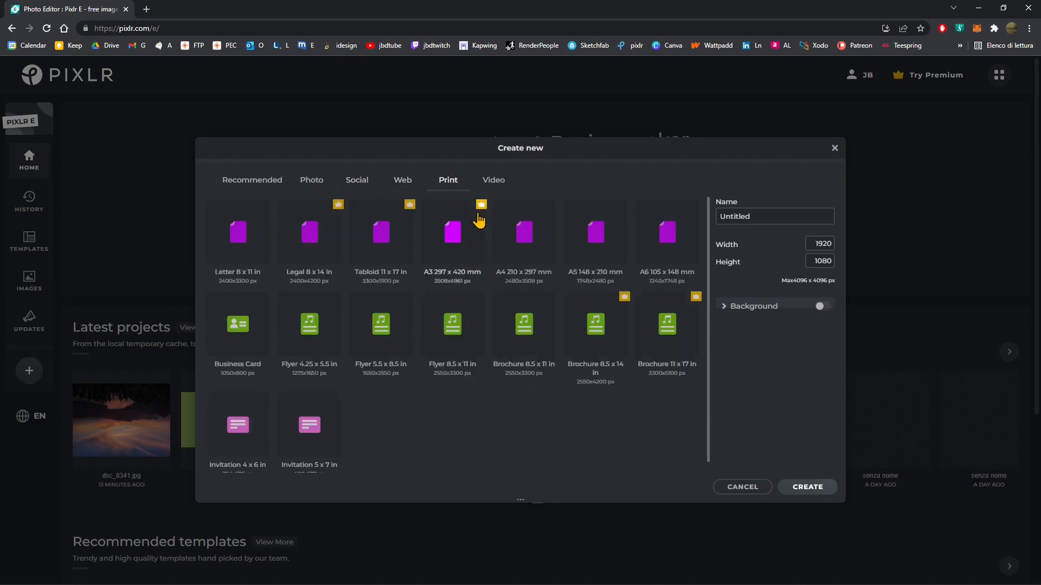
left_click(493, 181)
left_click(443, 187)
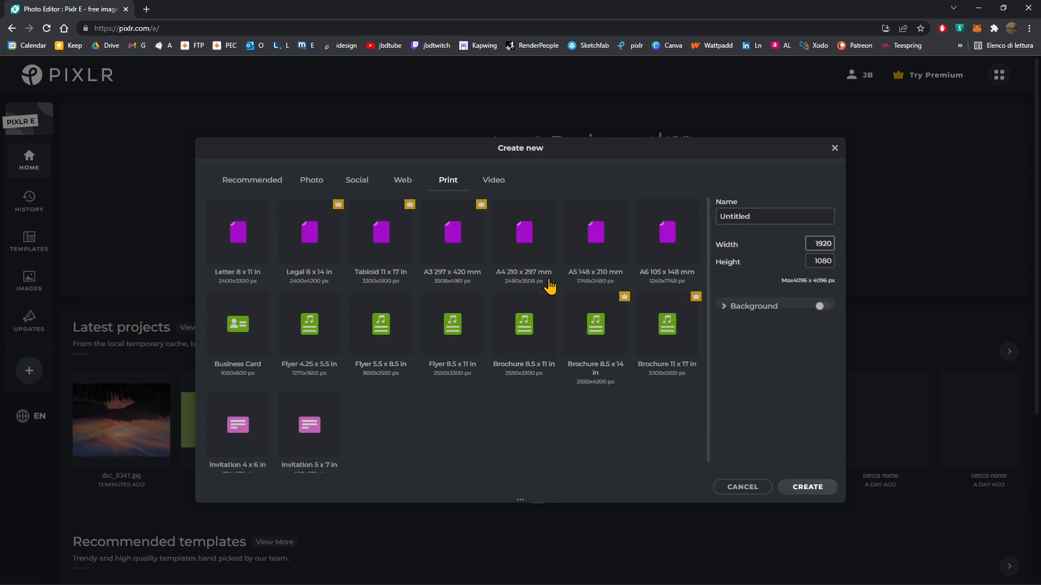
left_click(403, 181)
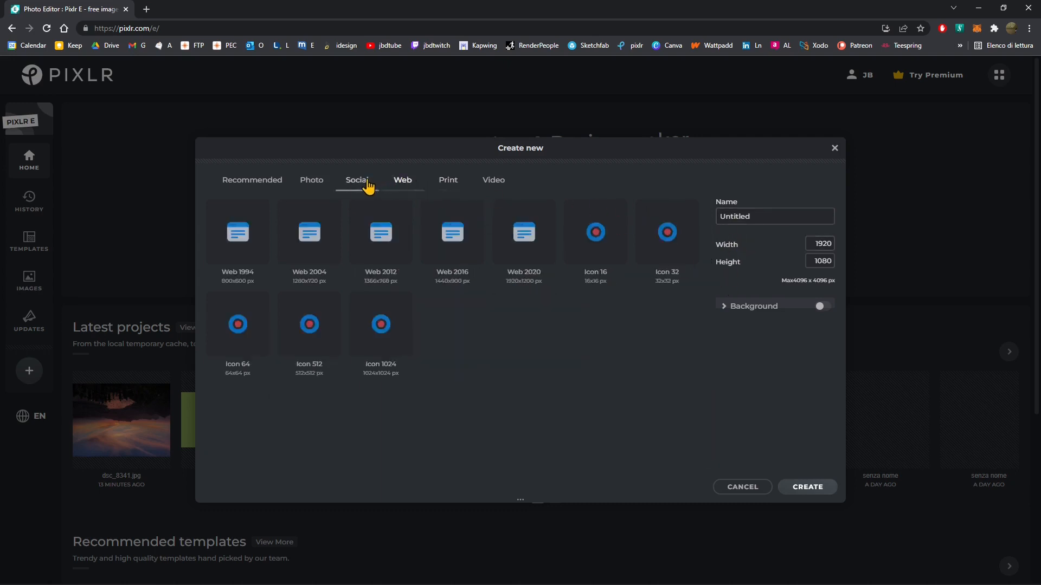
left_click(356, 180)
left_click(312, 180)
left_click(252, 180)
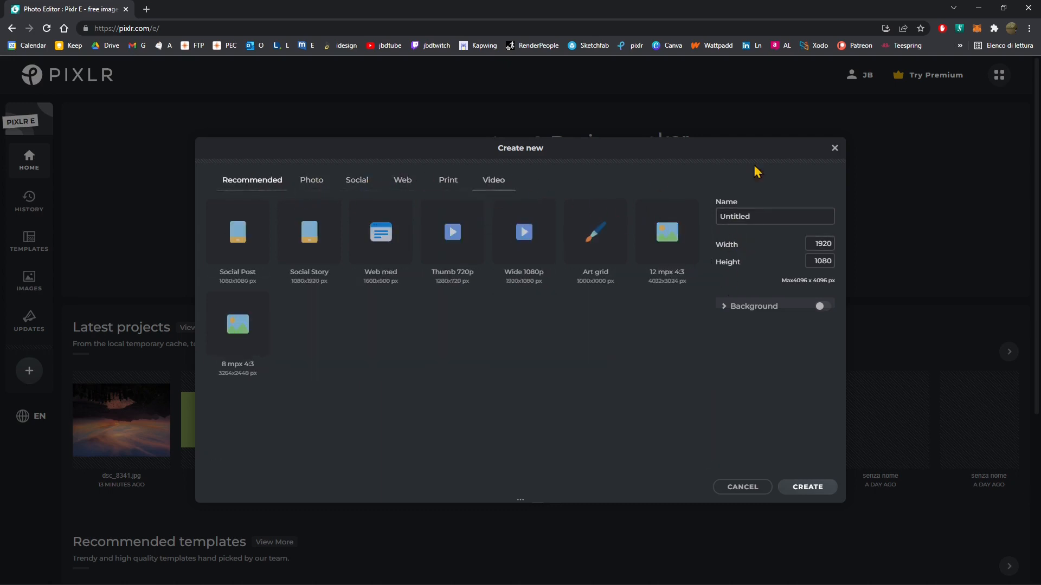
left_click(834, 148)
Step: Look through the latest projects and the recommended templates carousel on the home page
scroll(455, 274, "down", 5)
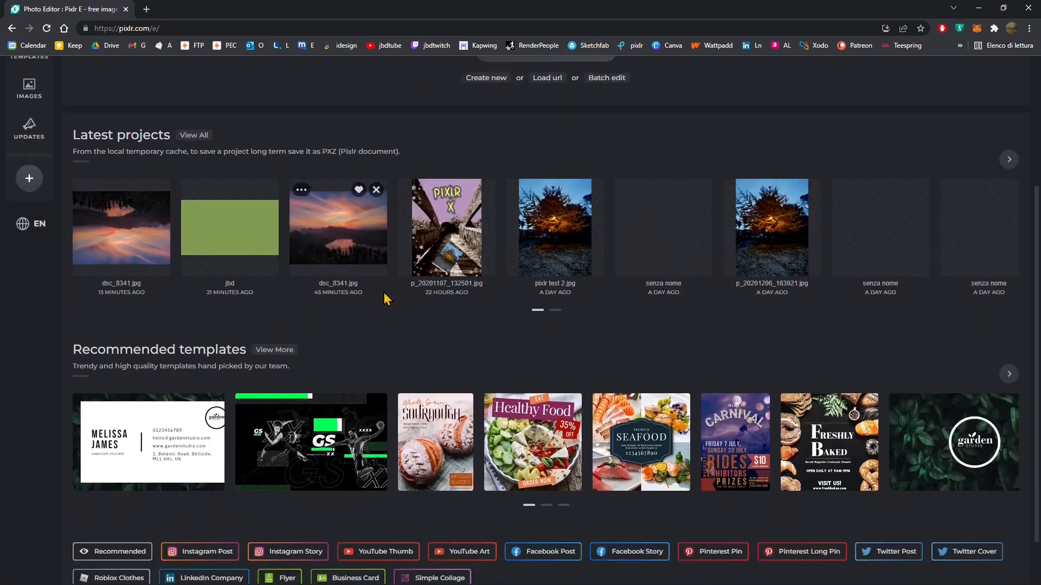
scroll(229, 422, "up", 2)
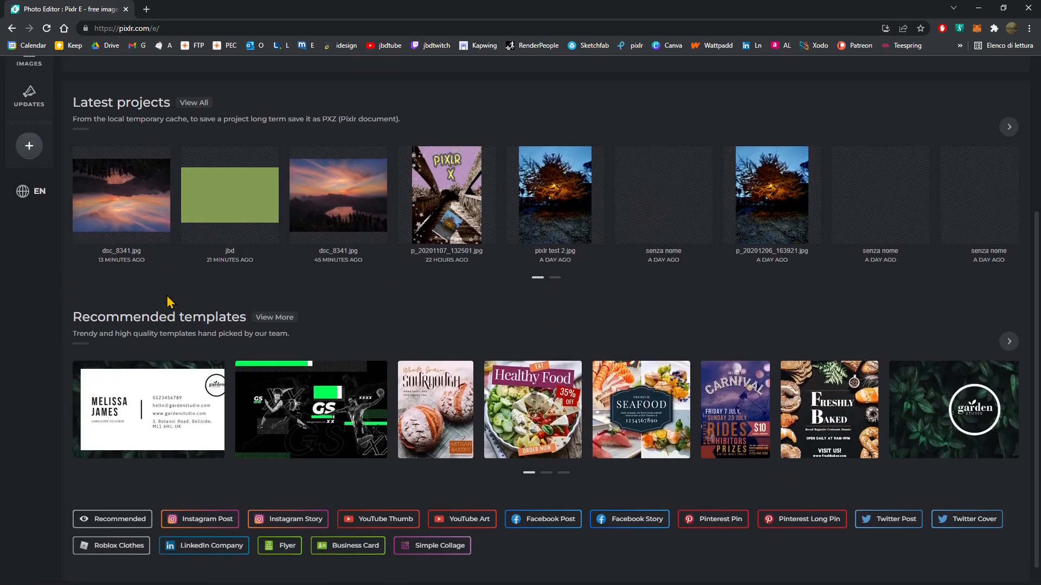
scroll(226, 406, "down", 2)
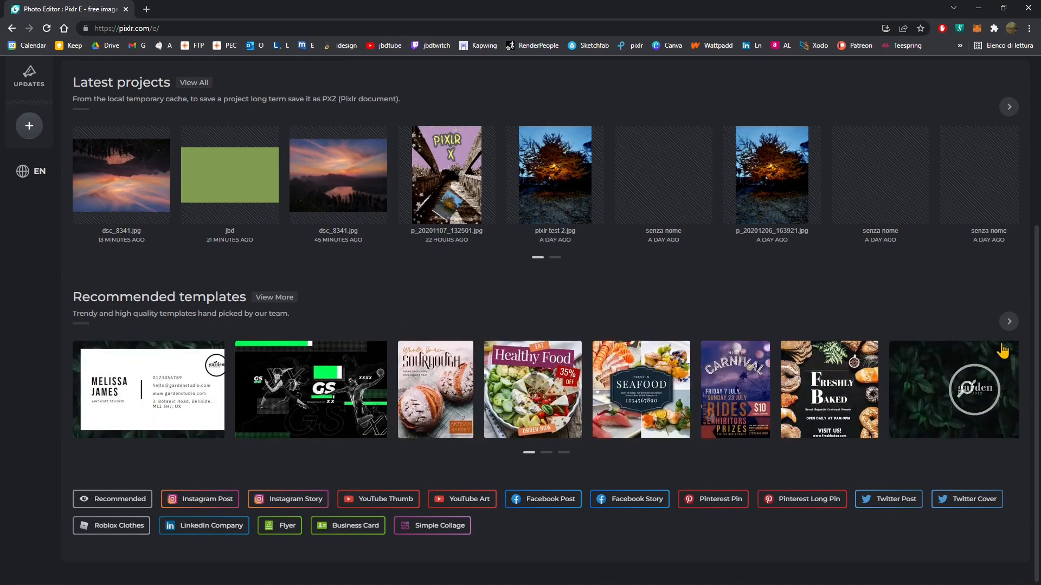
left_click(1009, 321)
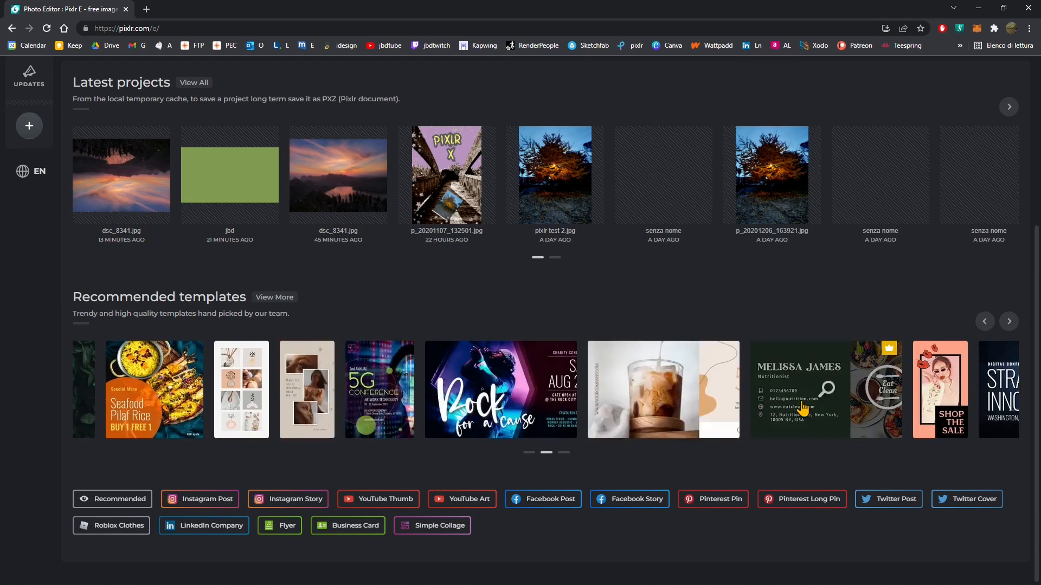
left_click(1008, 321)
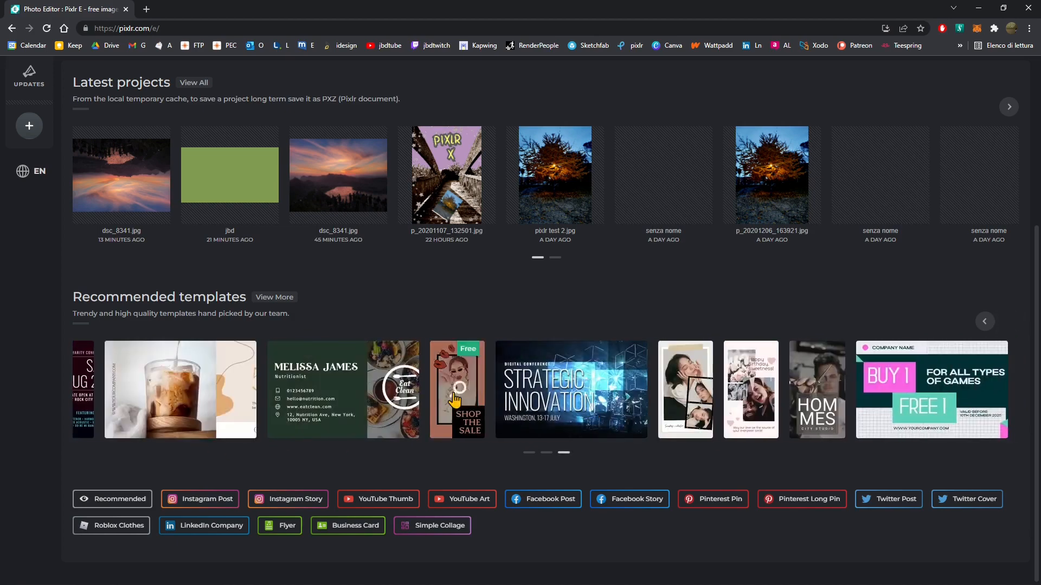
left_click(985, 322)
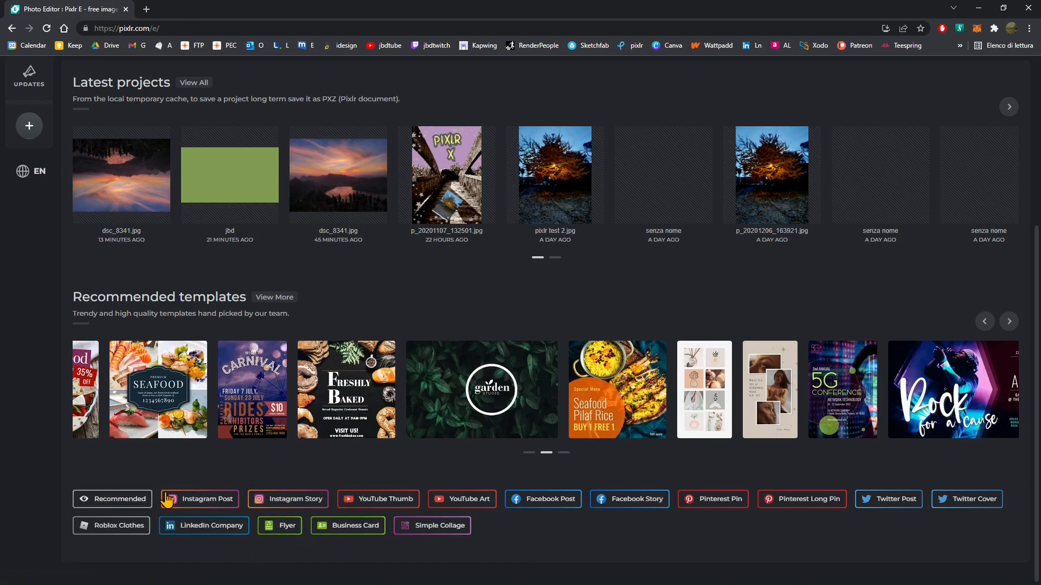
scroll(169, 450, "up", 3)
scroll(169, 450, "up", 2)
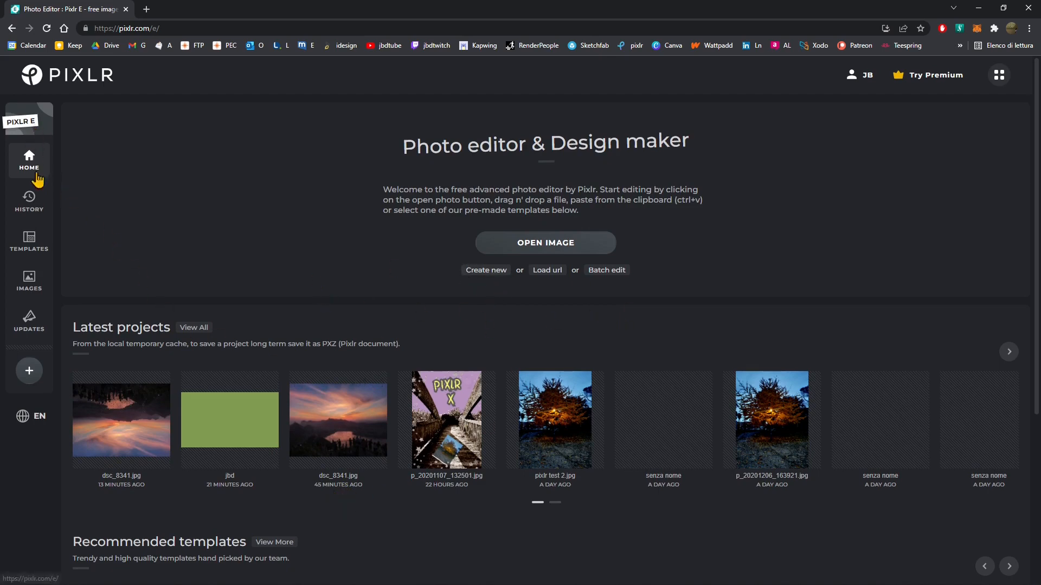
Step: View the history page with all temporary projects
left_click(29, 202)
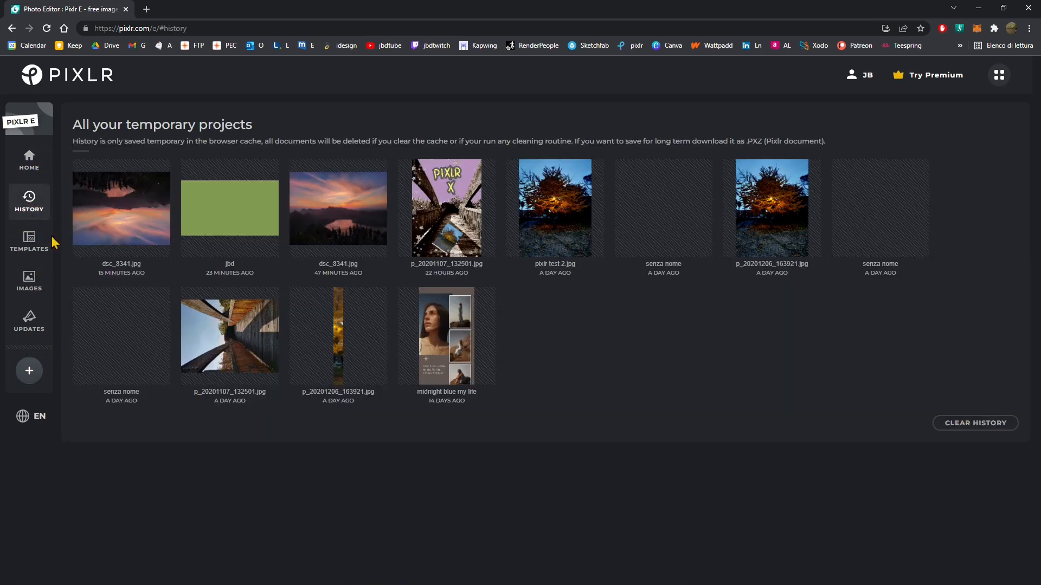
left_click(28, 172)
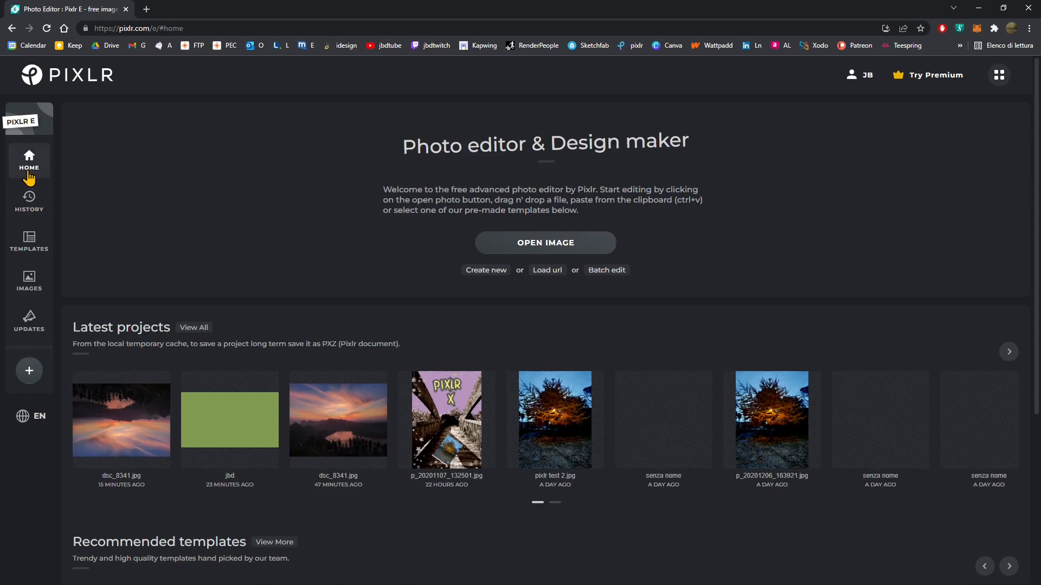
left_click(29, 205)
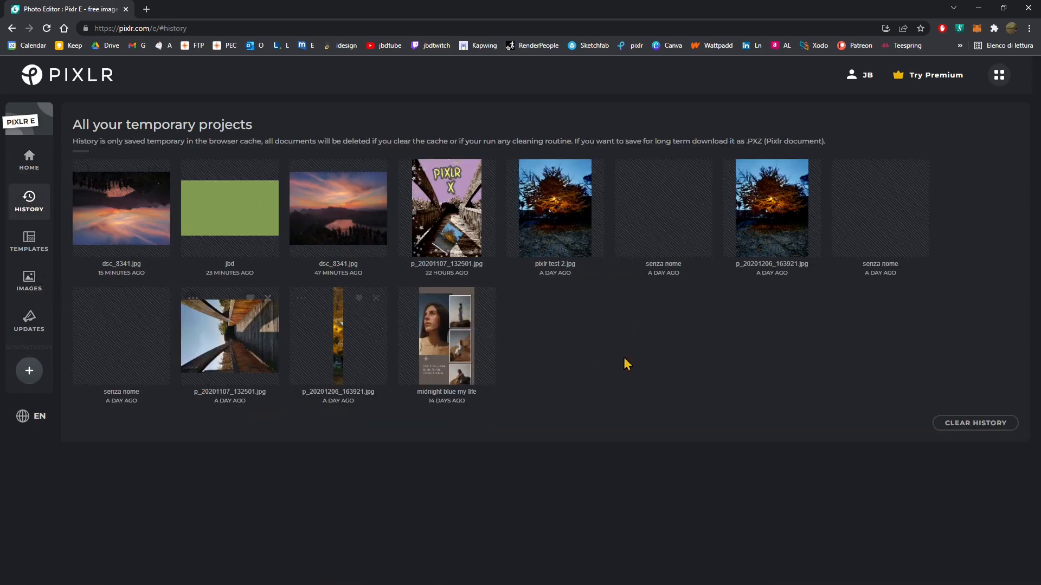
Step: Browse the template categories and recommended templates, and look over the stock image search page
left_click(29, 254)
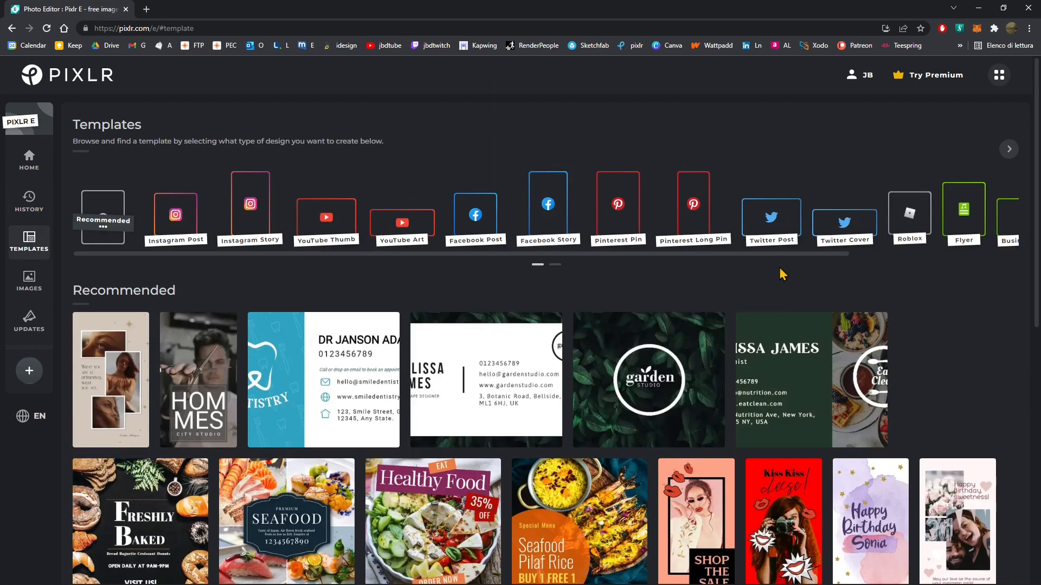
left_click_drag(778, 271, 568, 277)
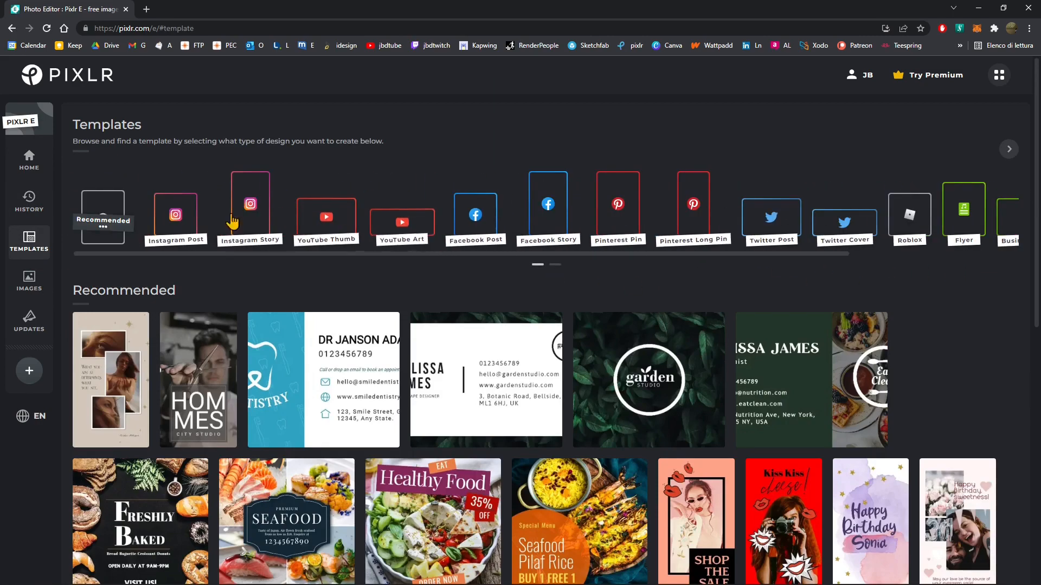
scroll(309, 306, "down", 4)
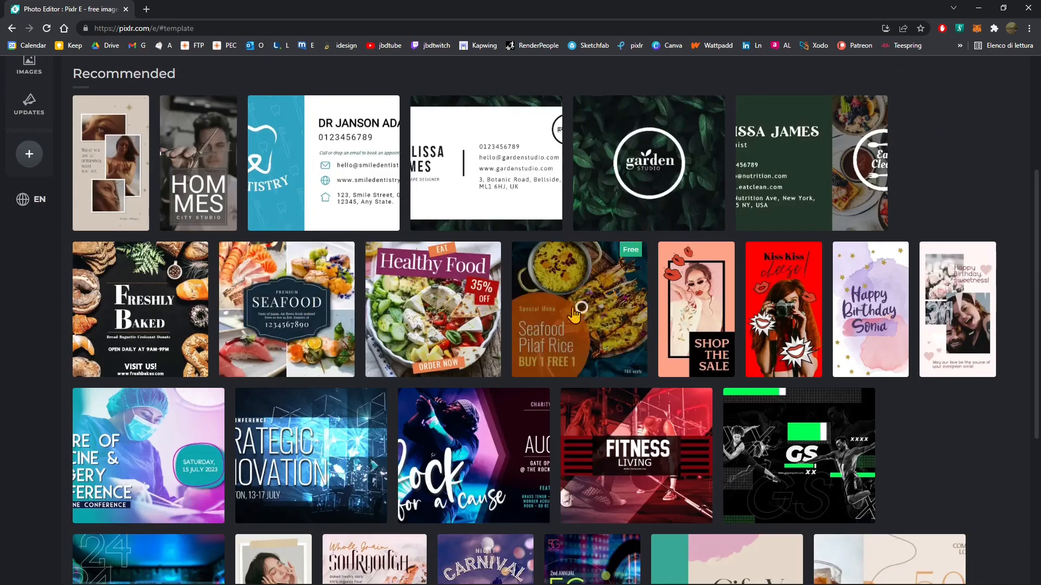
scroll(292, 304, "down", 2)
scroll(141, 271, "up", 5)
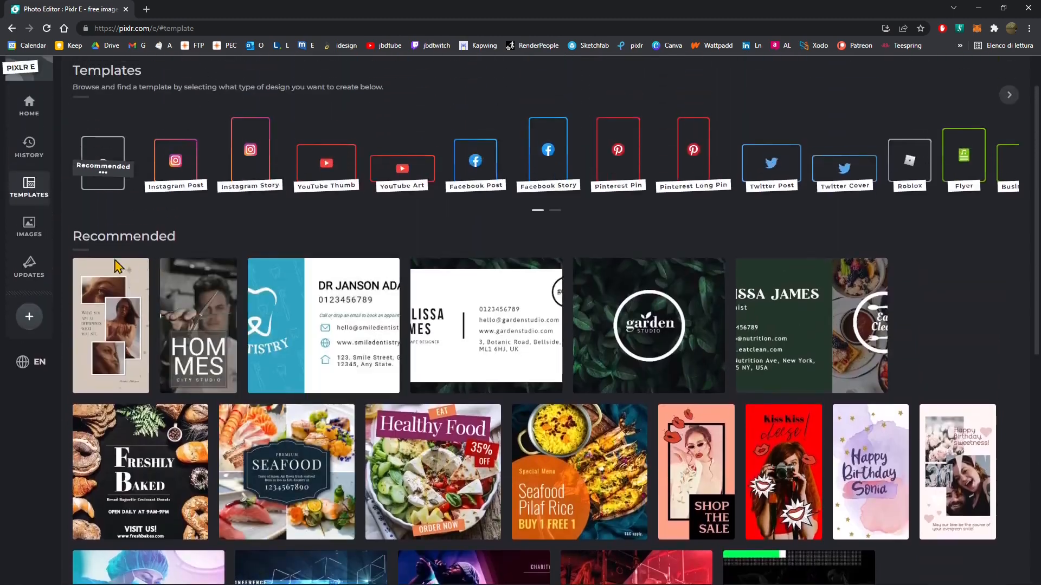
left_click(33, 230)
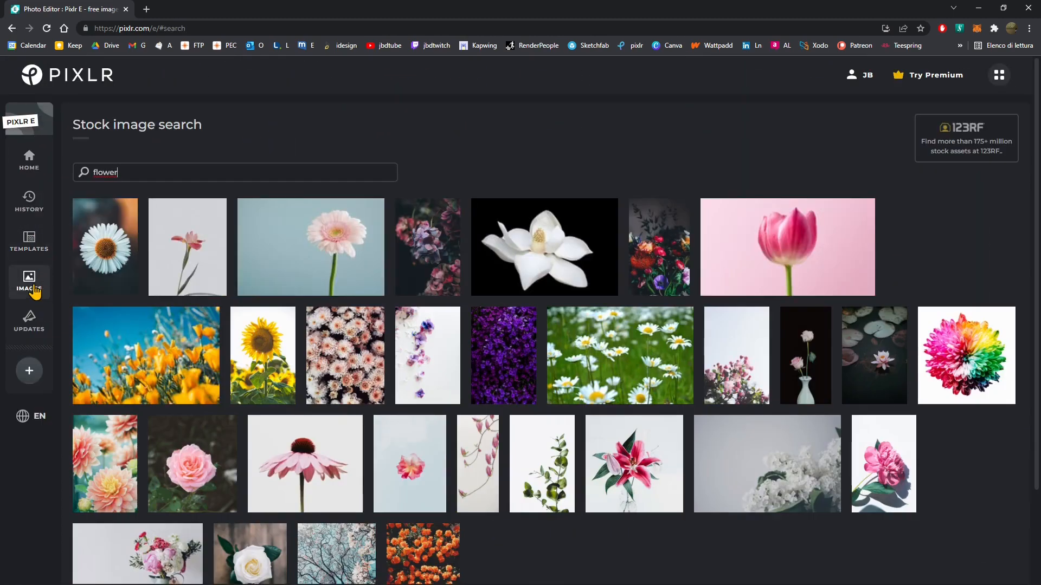
scroll(429, 353, "down", 2)
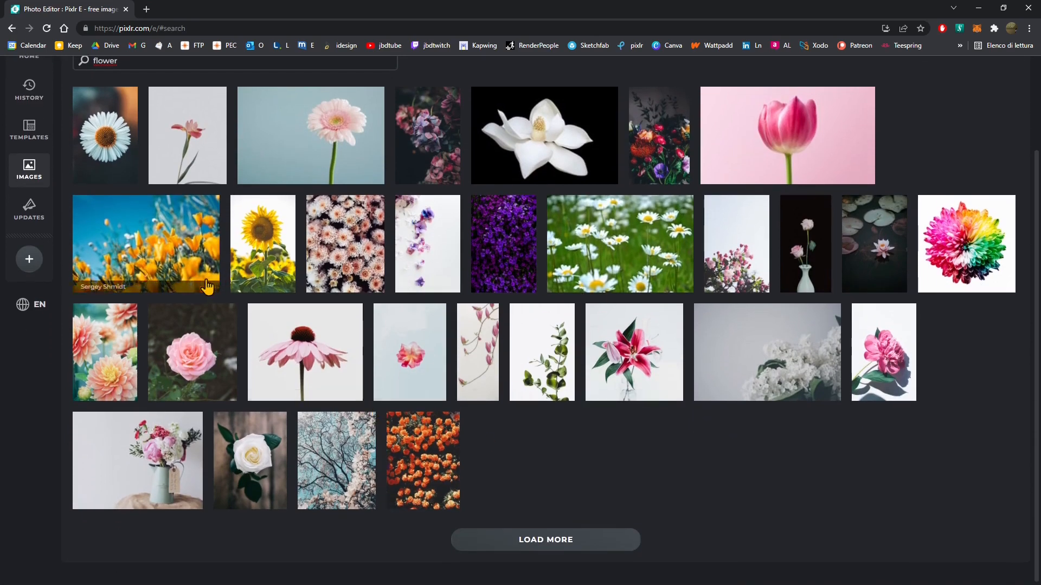
left_click(31, 271)
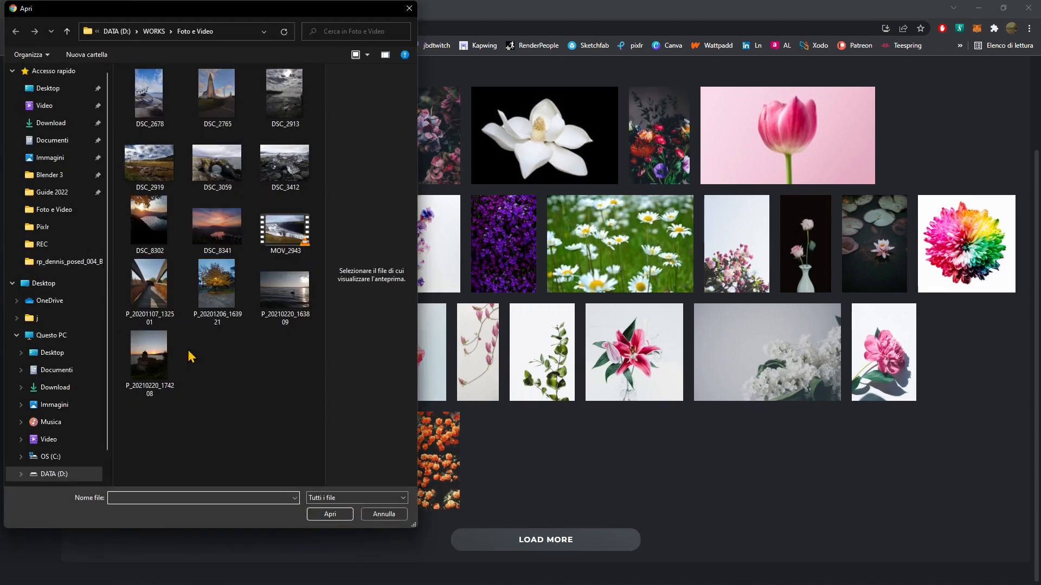
left_click(218, 106)
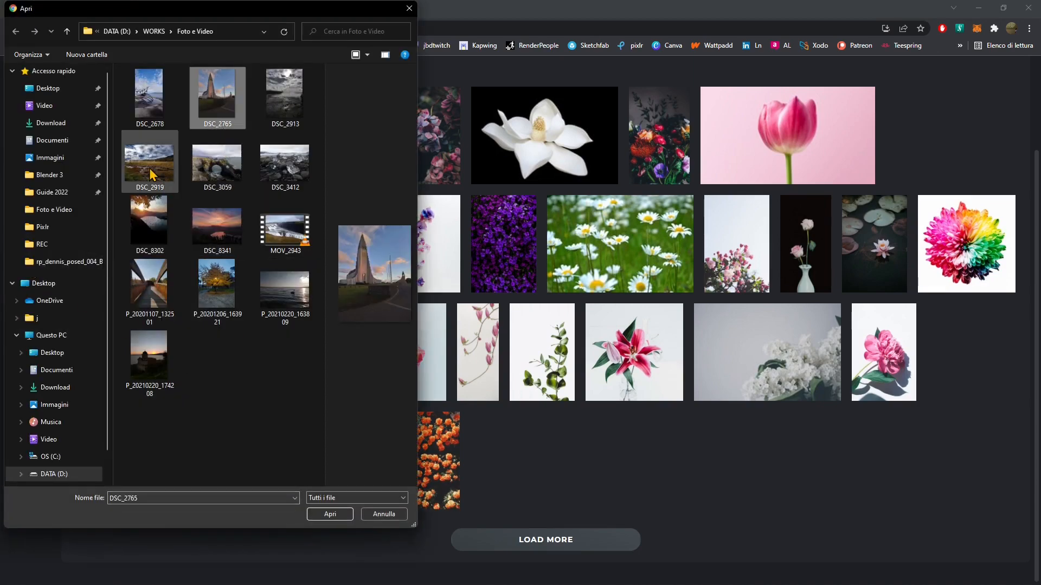
left_click(216, 285)
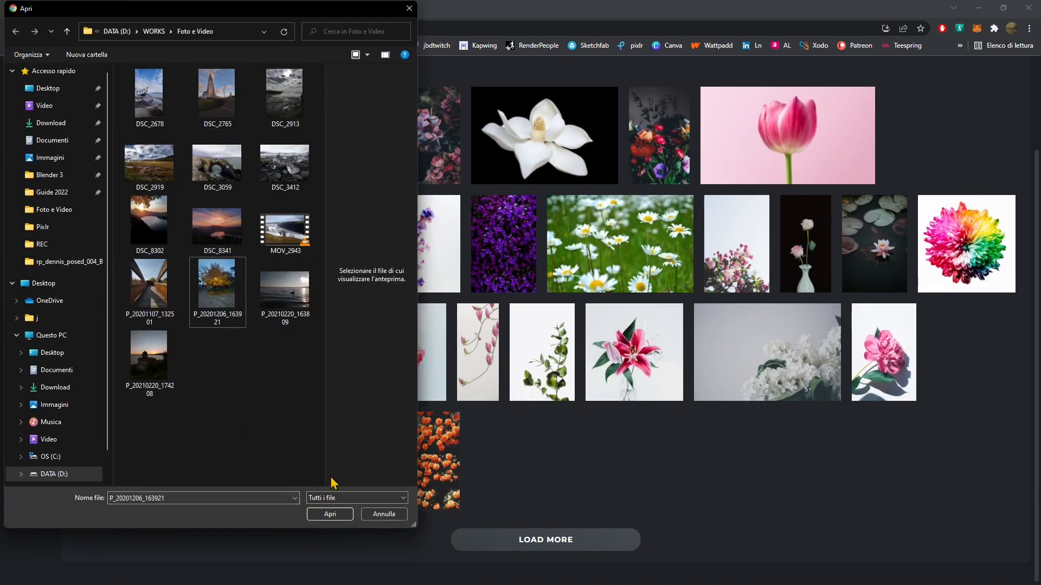
left_click(379, 514)
scroll(92, 201, "up", 1)
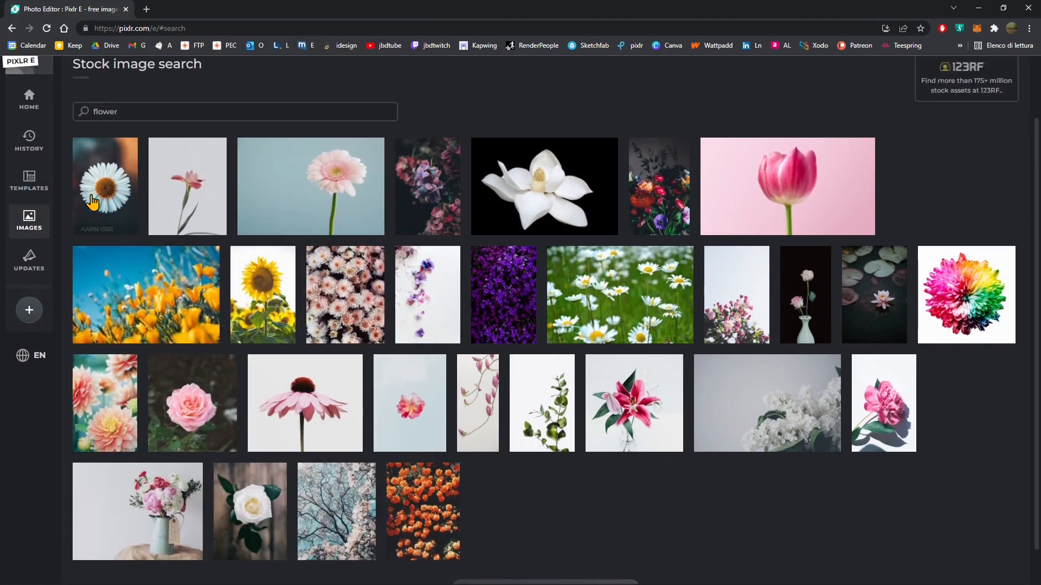
Step: Return to the home page, bring up the file chooser for opening an image, and dismiss it without choosing a file
scroll(92, 201, "up", 2)
left_click(38, 163)
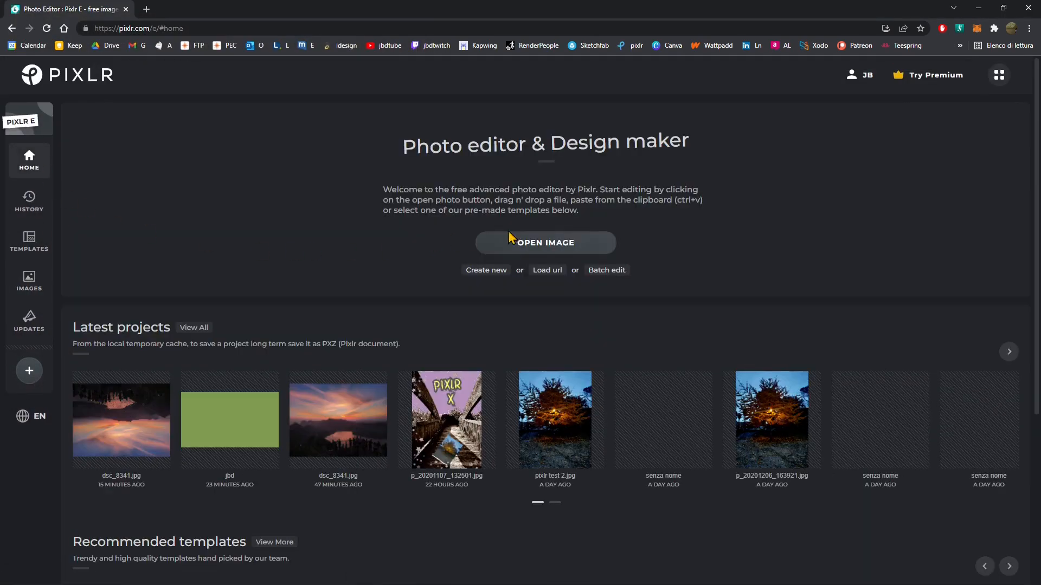
left_click(544, 245)
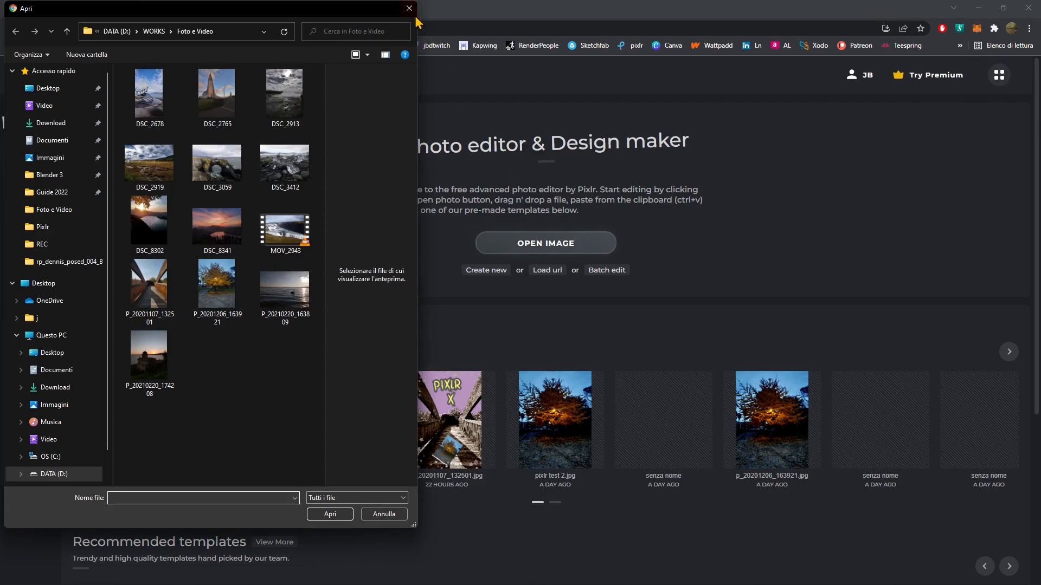
left_click(409, 9)
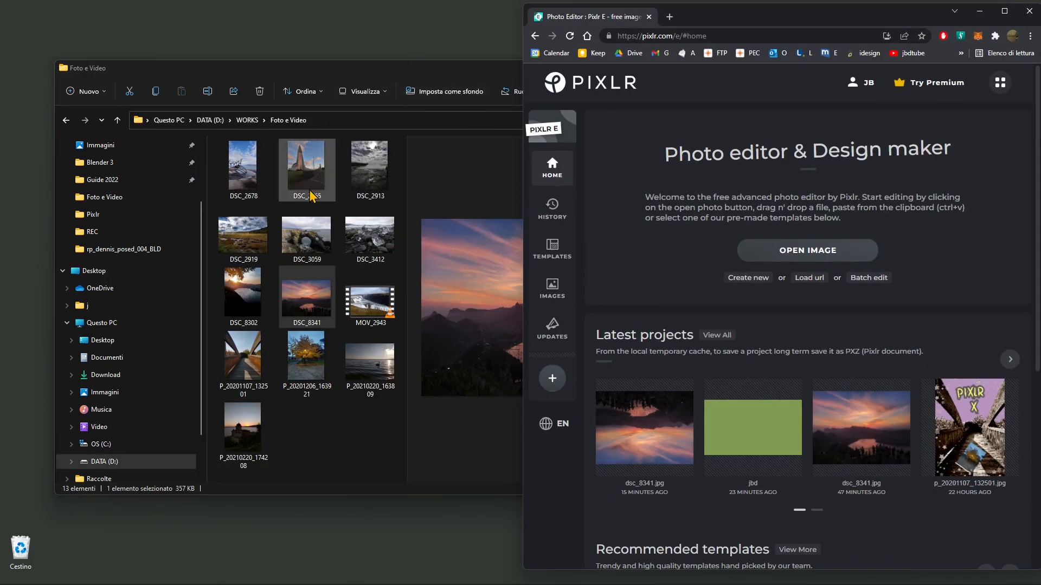
Step: Load DSC_8341 from the Foto e Video folder into the editor, pre-resized to Ultra HD at 3840 x 2882 px, and maximize the browser window
left_click_drag(298, 312, 780, 208)
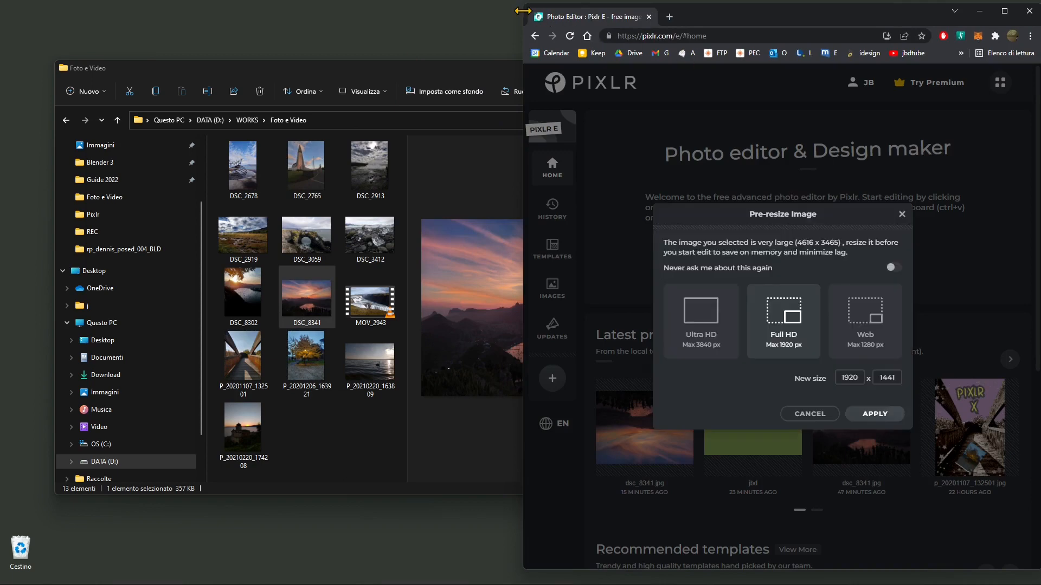
left_click_drag(522, 11, 53, 11)
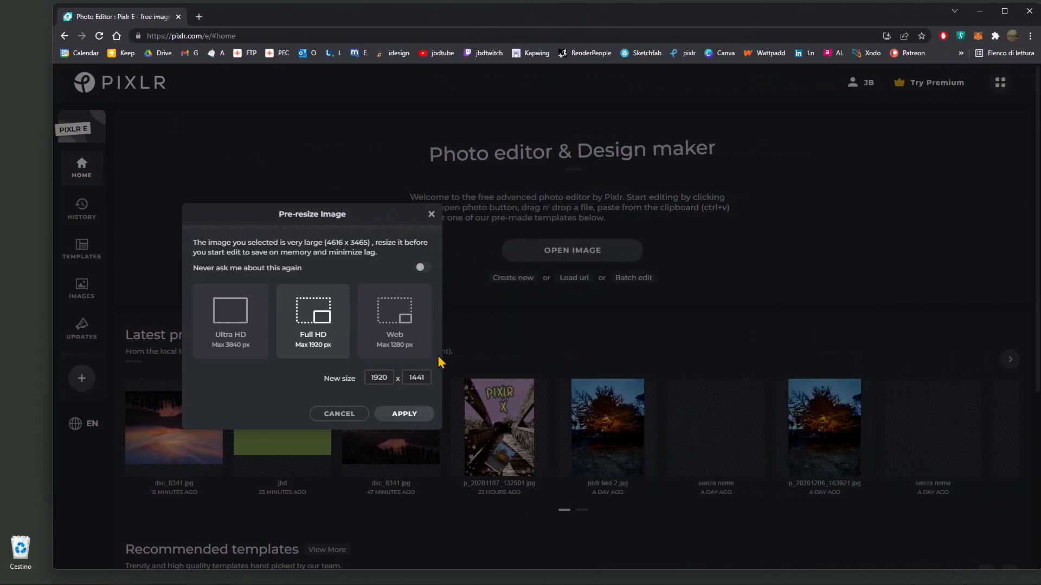
left_click(259, 346)
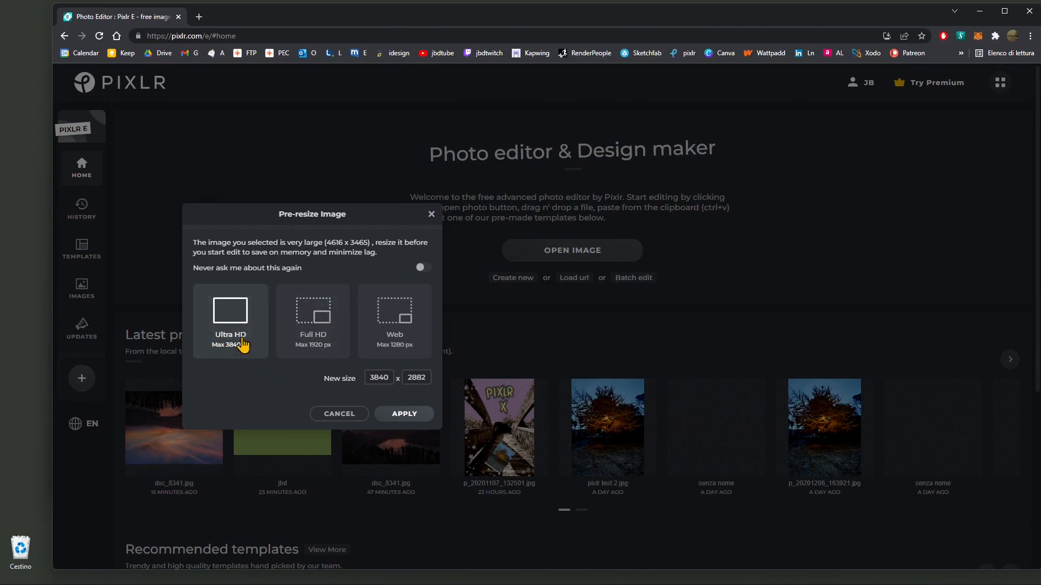
left_click(323, 345)
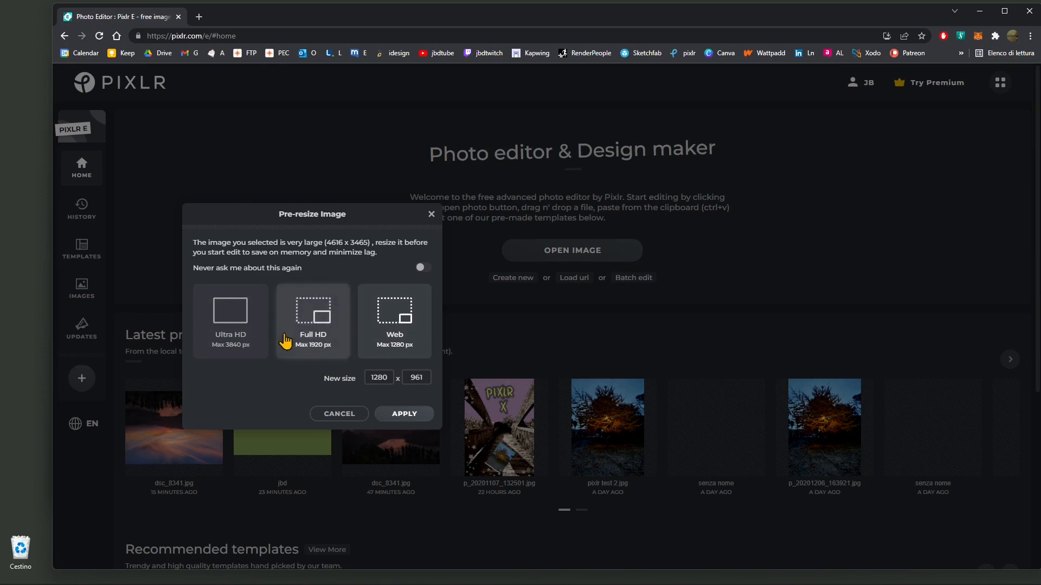
left_click(249, 349)
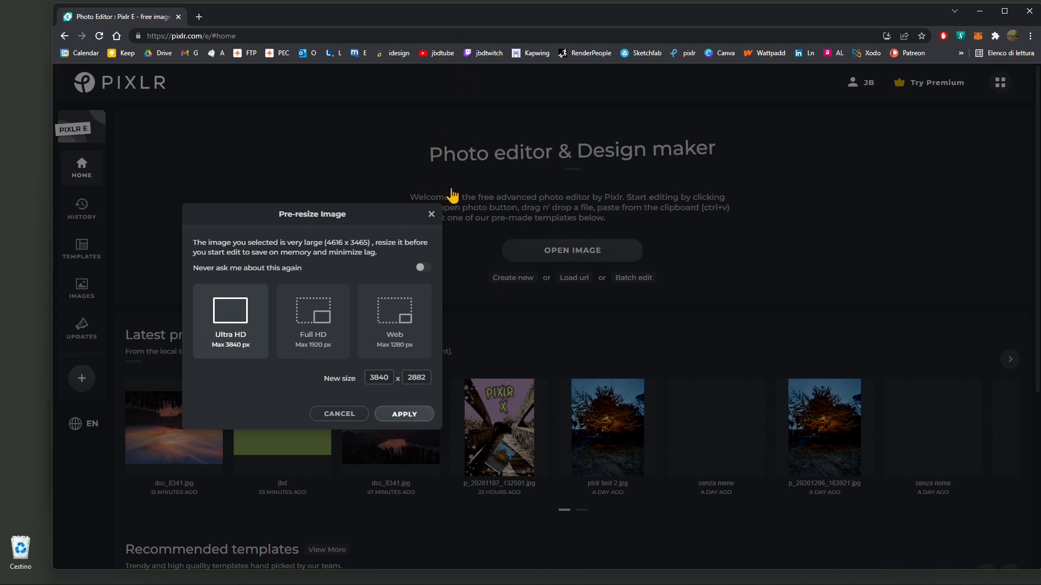
left_click(409, 413)
double_click(441, 16)
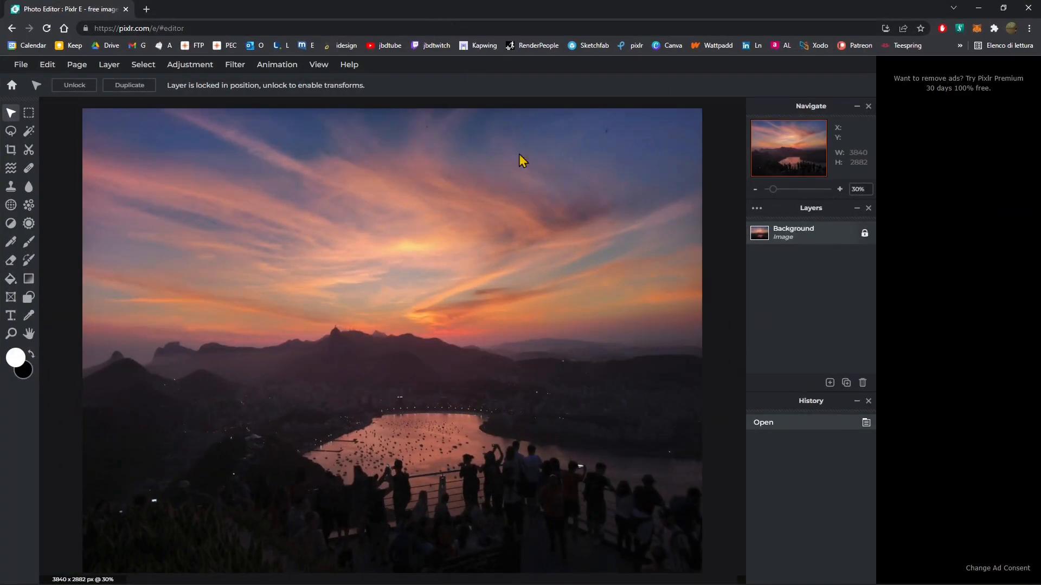
Step: Close the open sunset image and go back to the home page
scroll(480, 355, "down", 1)
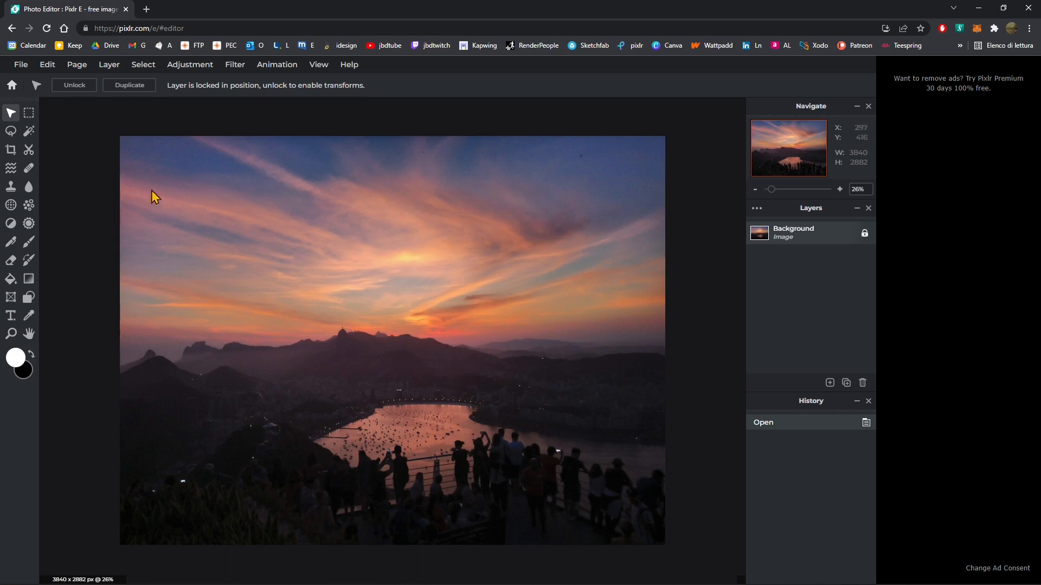
left_click(22, 67)
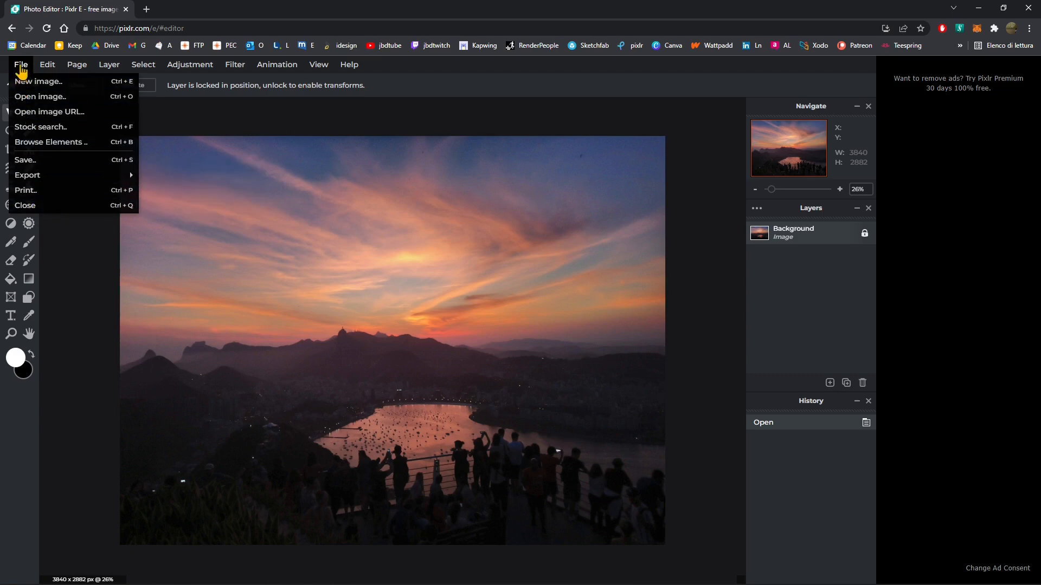
left_click(33, 206)
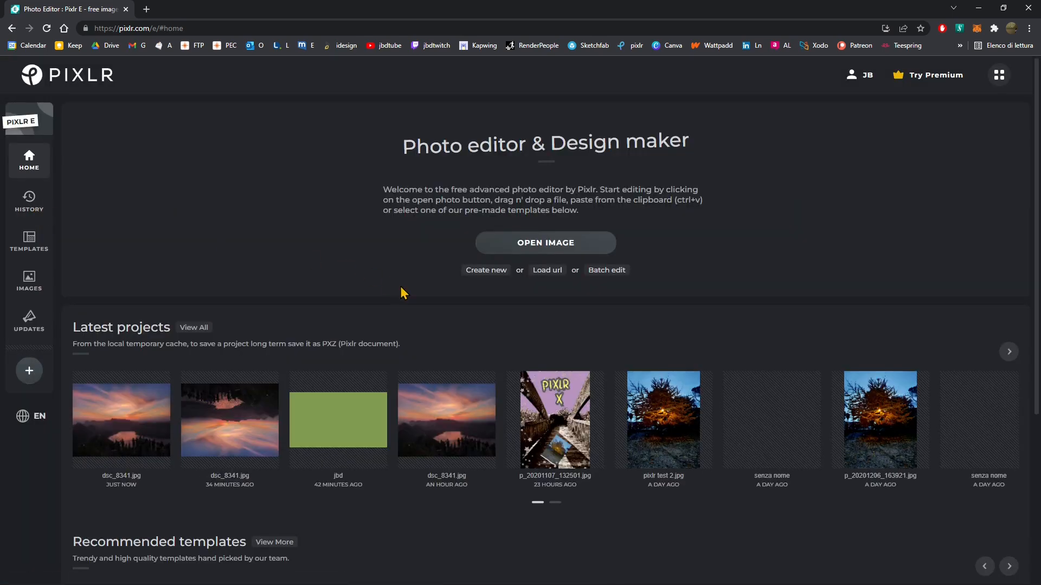
Step: Start a new document and look through the Photo, Social, Web, Print, Video and Recommended size presets
left_click(487, 271)
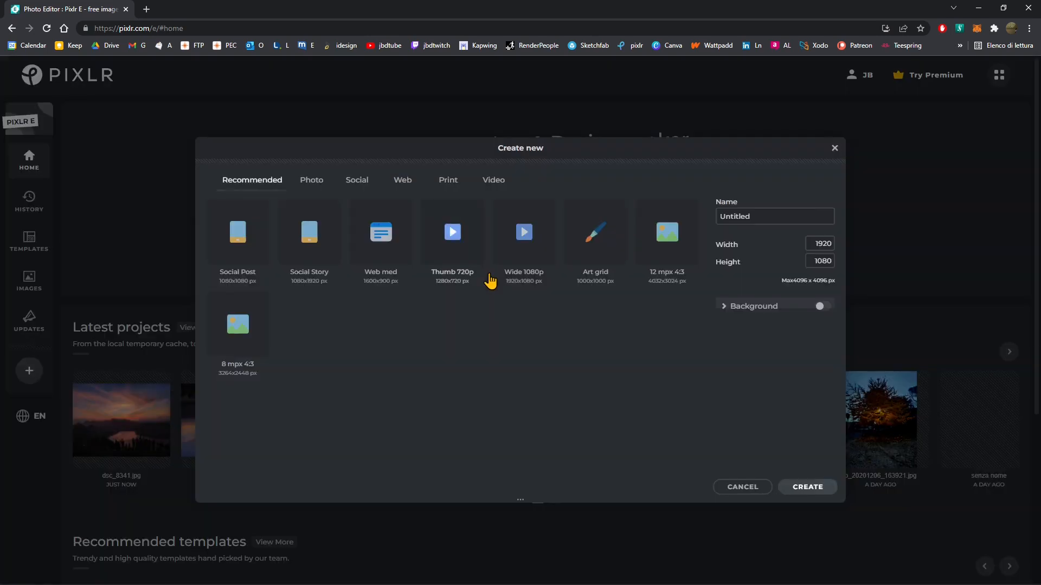
left_click(315, 184)
left_click(359, 184)
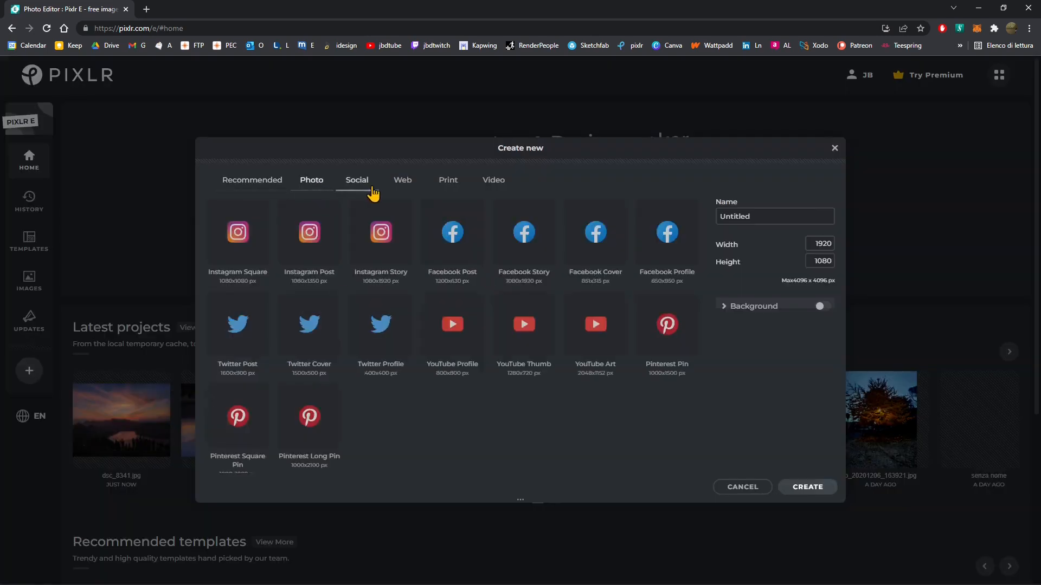
left_click(403, 184)
left_click(448, 185)
left_click(493, 184)
left_click(252, 181)
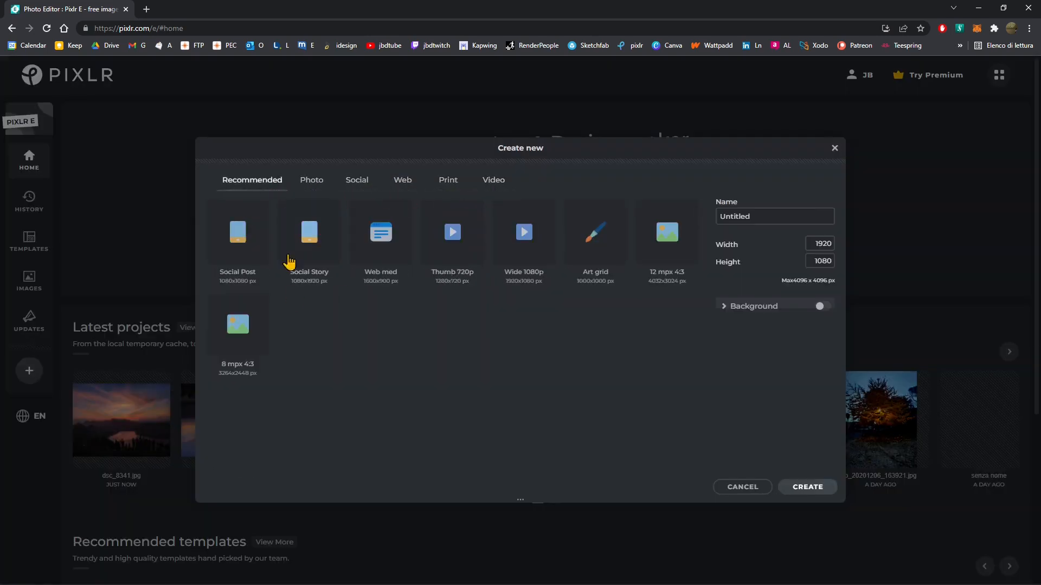
Step: Name the new document JB and look at its size settings
left_click(732, 215)
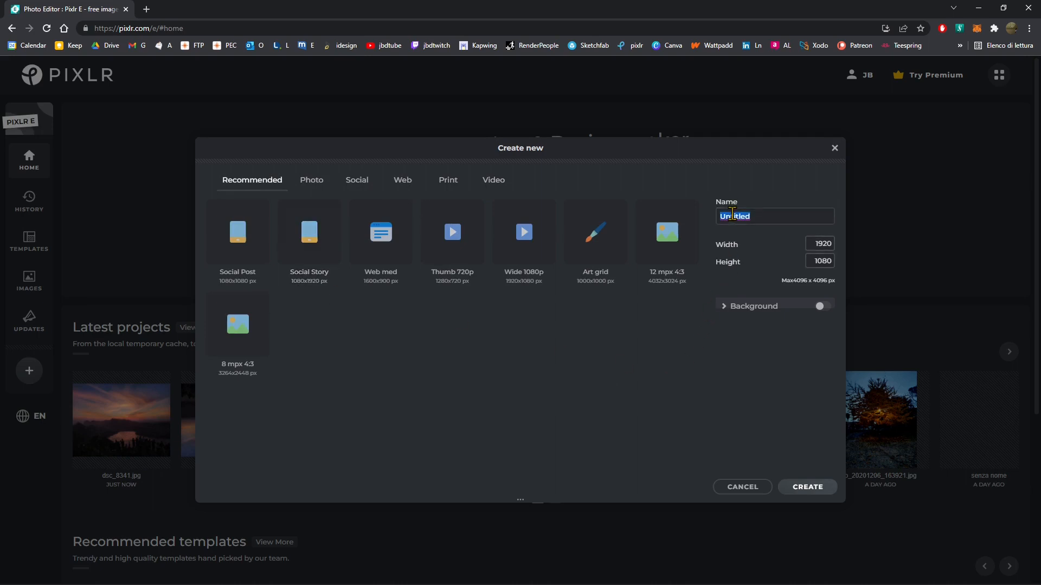
type("JBD")
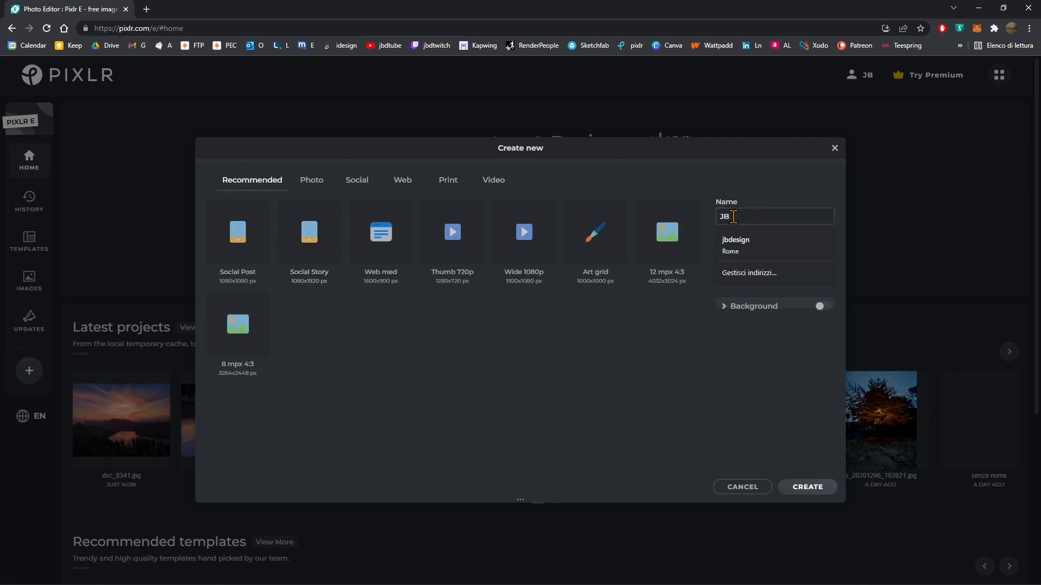
left_click(765, 372)
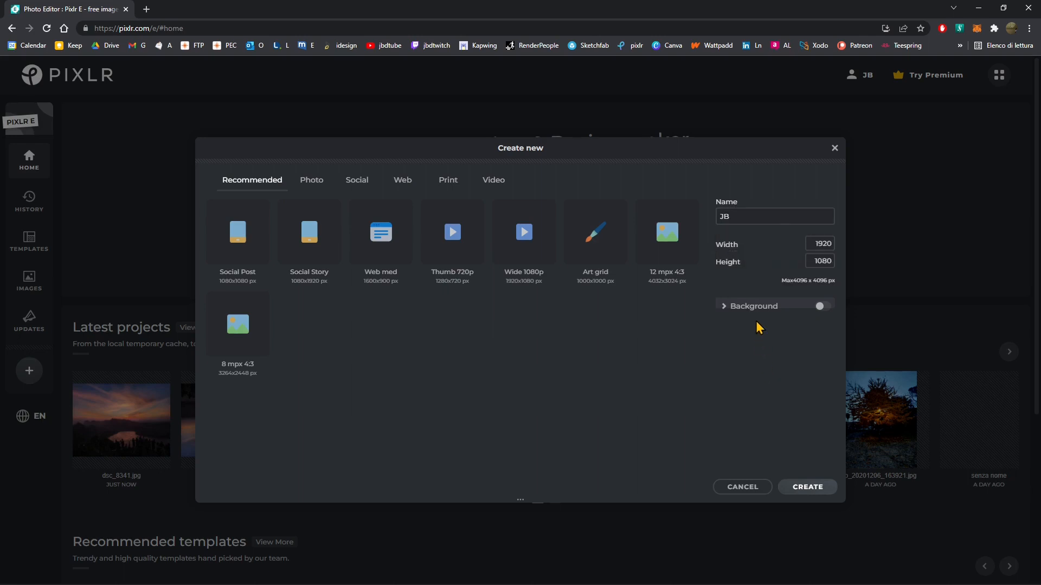
double_click(820, 244)
Step: Enable a background for the new document and try the orange, lime, green and blue colour swatches
left_click(727, 307)
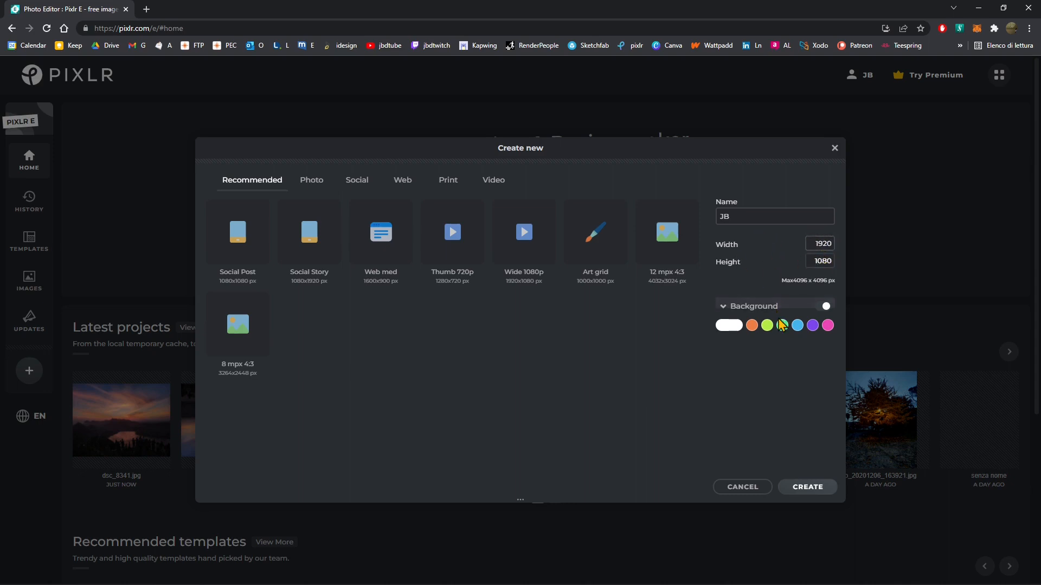
left_click(753, 327)
left_click(767, 327)
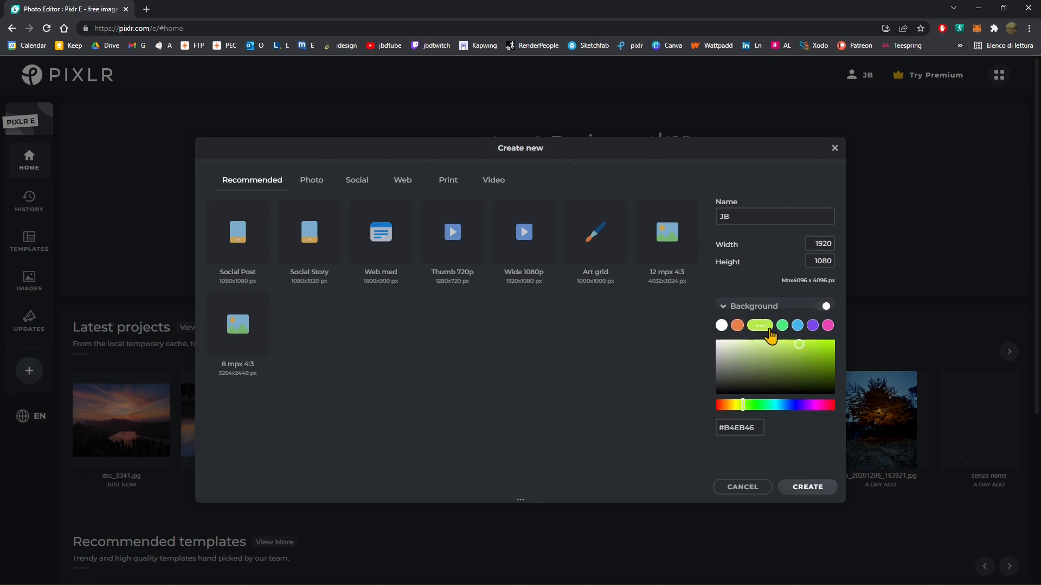
left_click(782, 326)
left_click(796, 326)
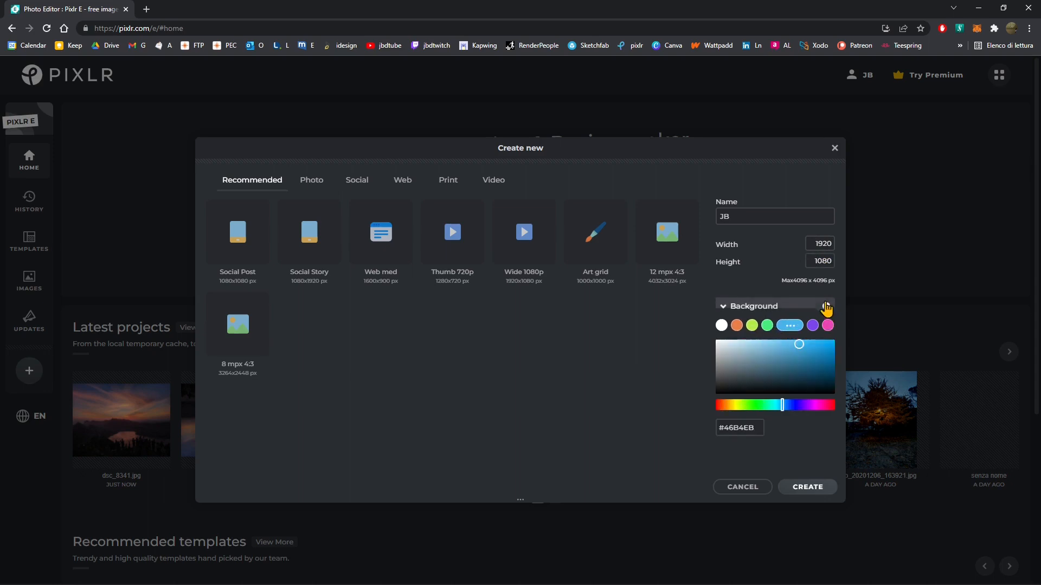
left_click(824, 306)
left_click(727, 305)
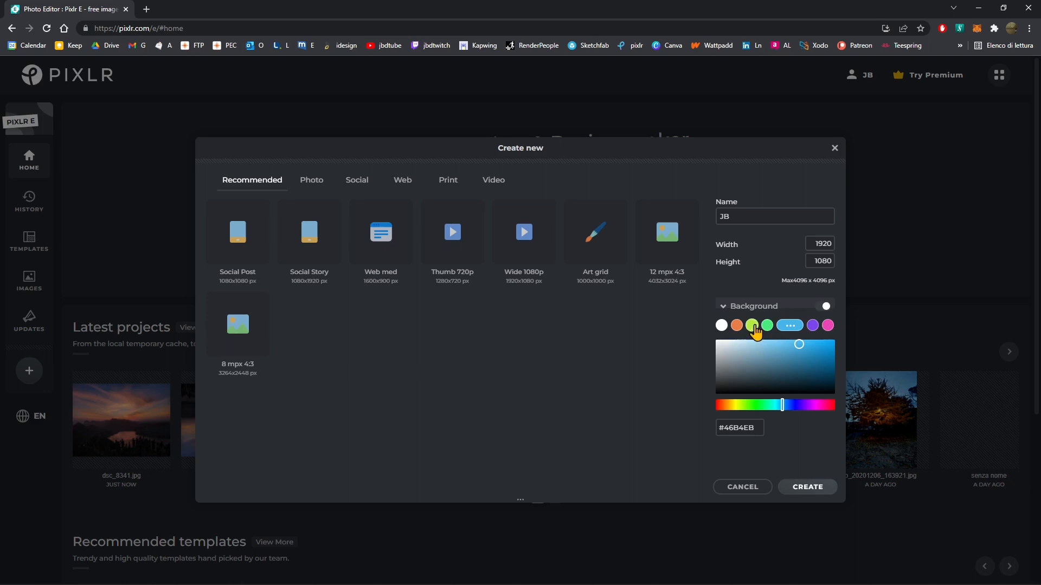
Step: Set the background to the blue shade #63B5DE and create the 1920 x 1080 px document
left_click(752, 326)
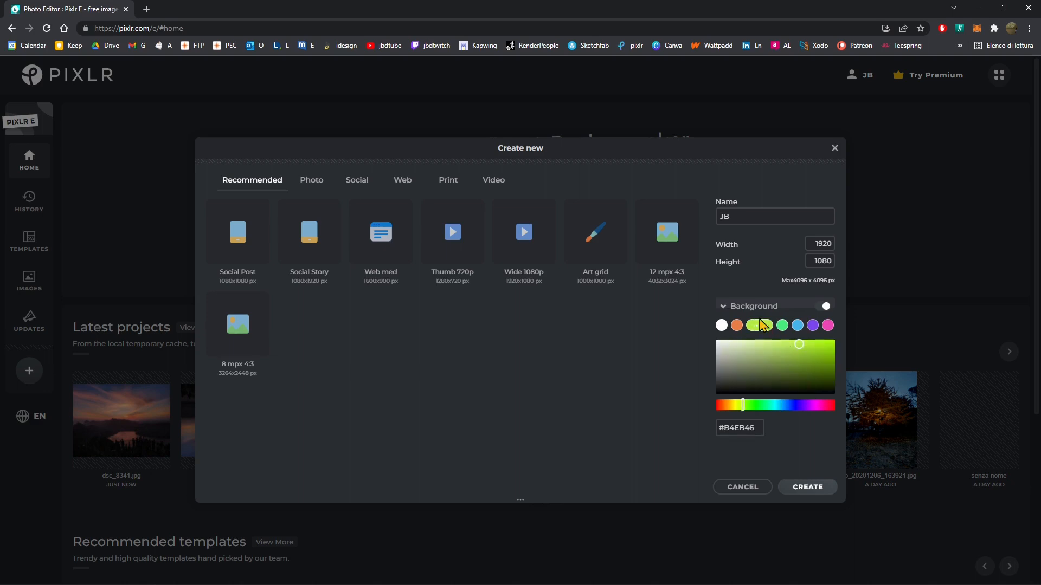
left_click(793, 331)
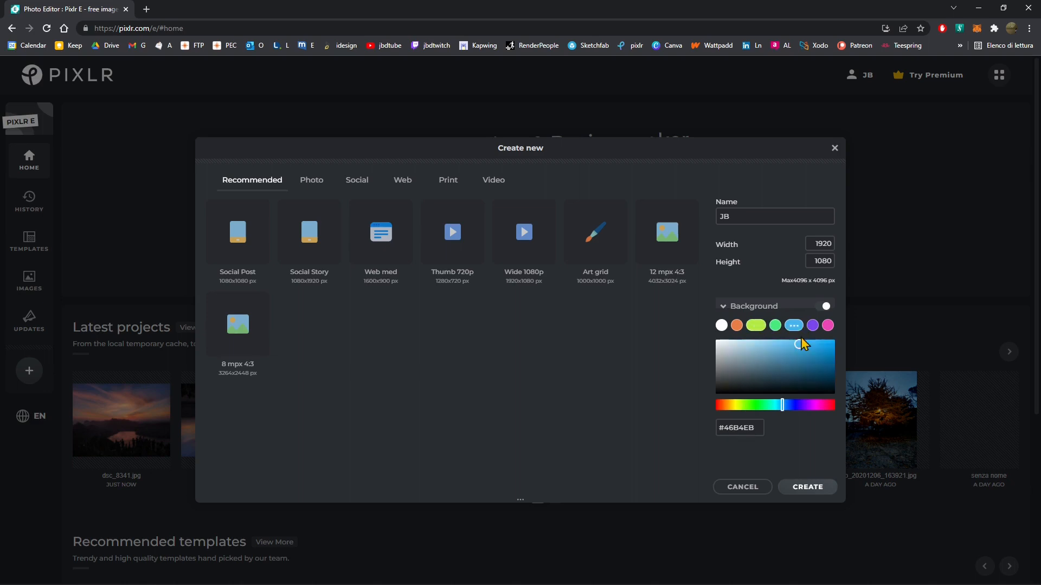
left_click_drag(799, 345, 781, 347)
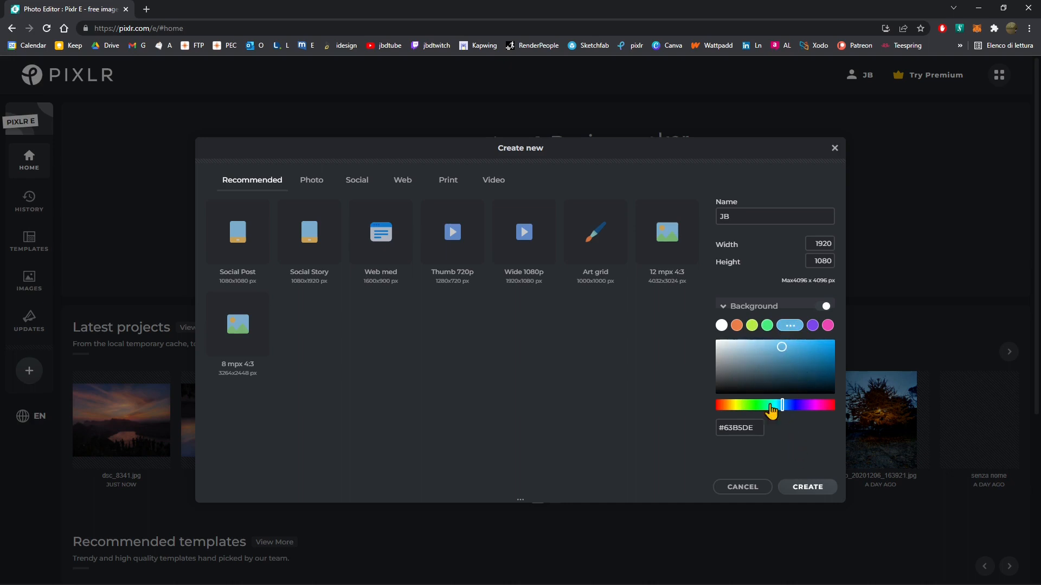
left_click_drag(756, 429, 737, 432)
left_click(794, 441)
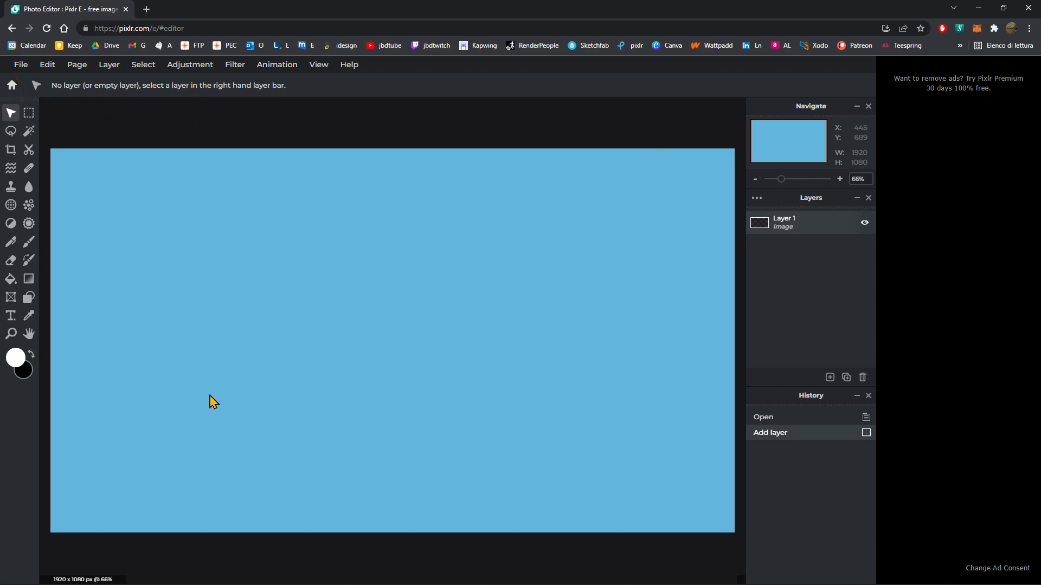
Step: Close the blue document and return to the home page
left_click(23, 67)
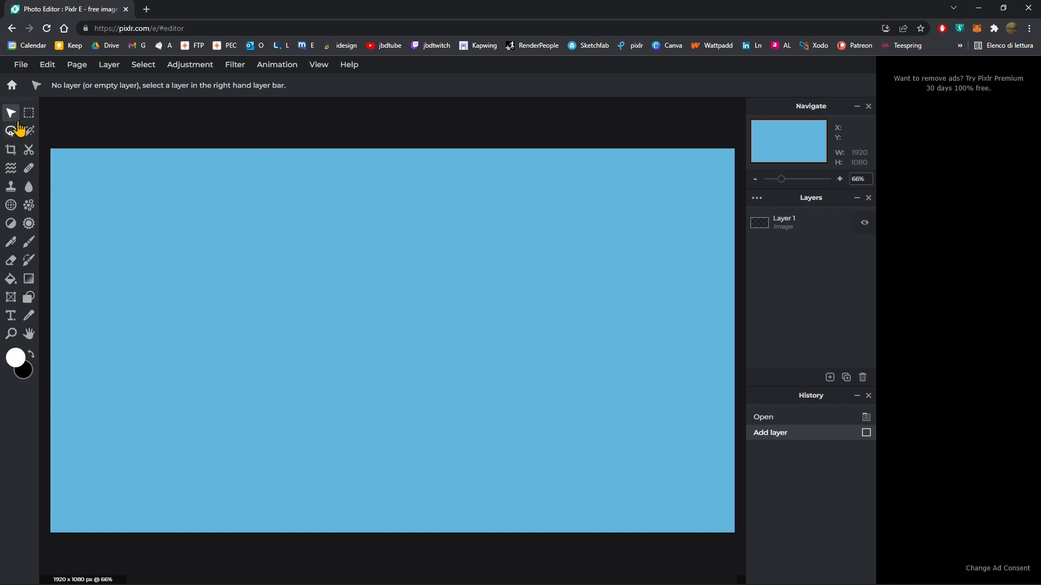
left_click(163, 148)
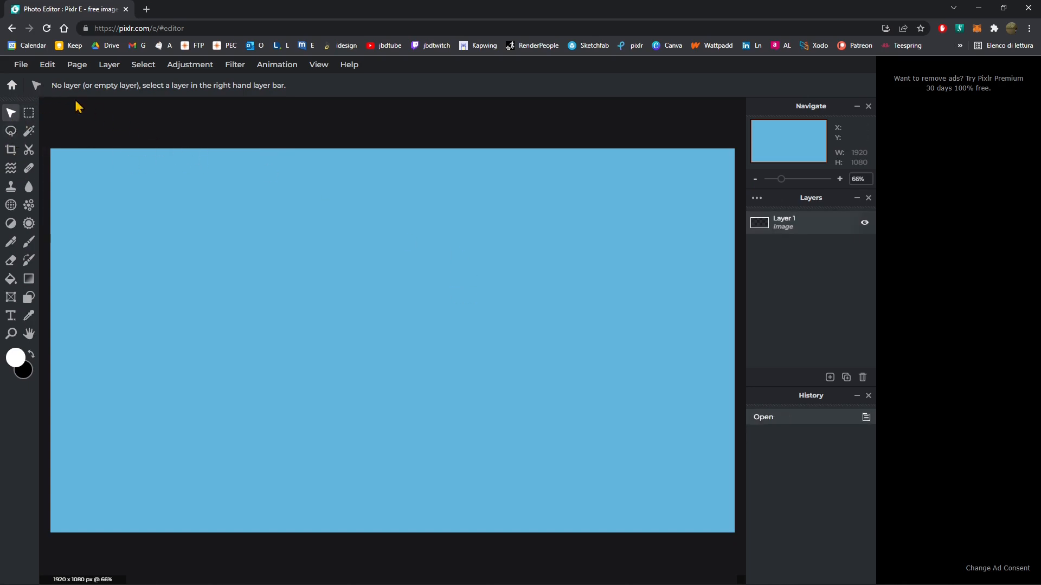
left_click(21, 65)
left_click(21, 64)
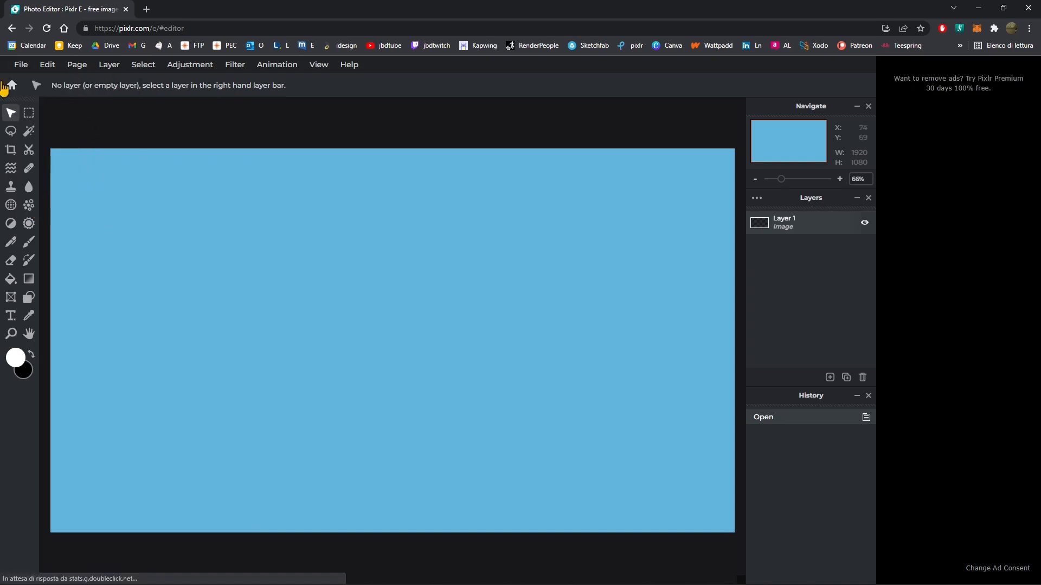
left_click(21, 64)
left_click(42, 208)
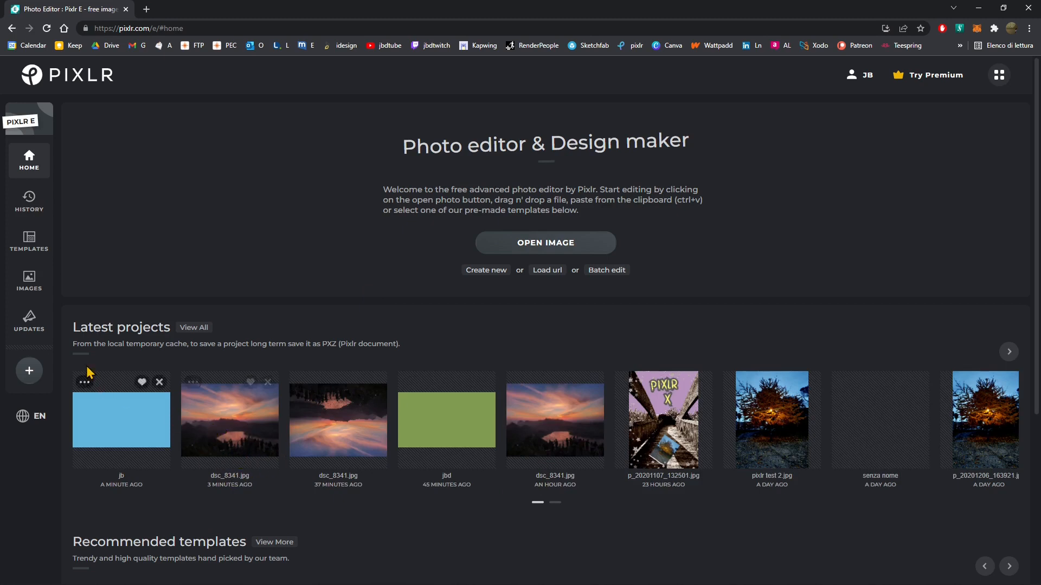
Step: Reopen the most recent dsc_8341.jpg sunset image from the latest projects
triple_click(86, 326)
left_click(115, 358)
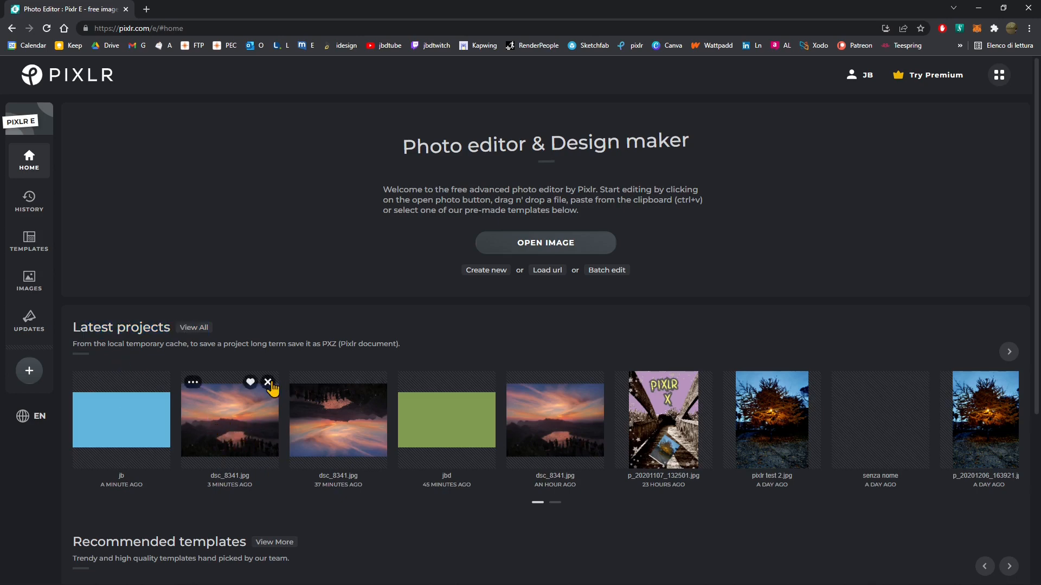
left_click(194, 383)
left_click(237, 429)
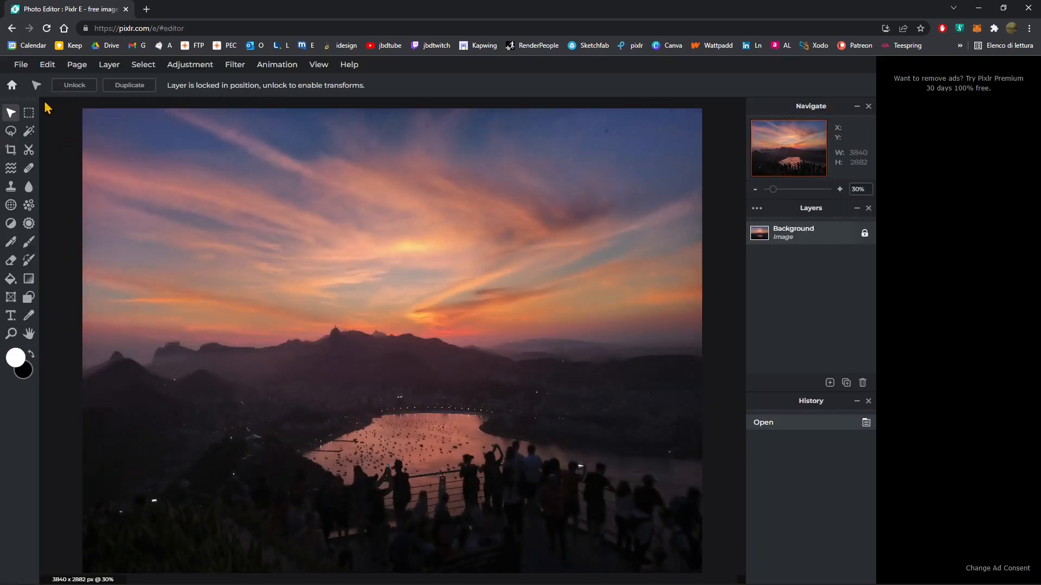
Step: Look through the editor's file, editing, page, layer and selection commands together with their keyboard shortcuts
left_click(25, 66)
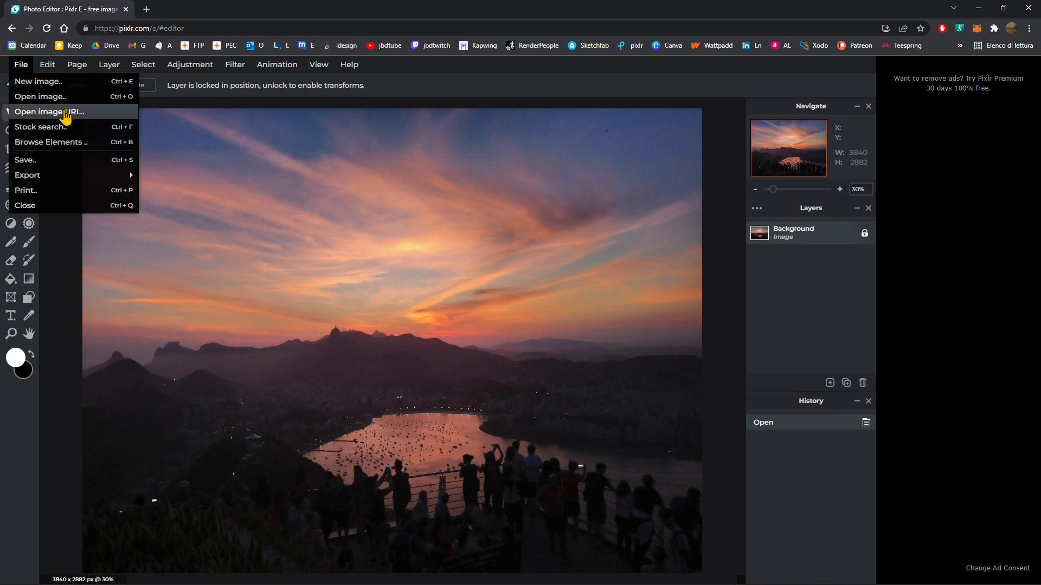
mouse_move(30, 175)
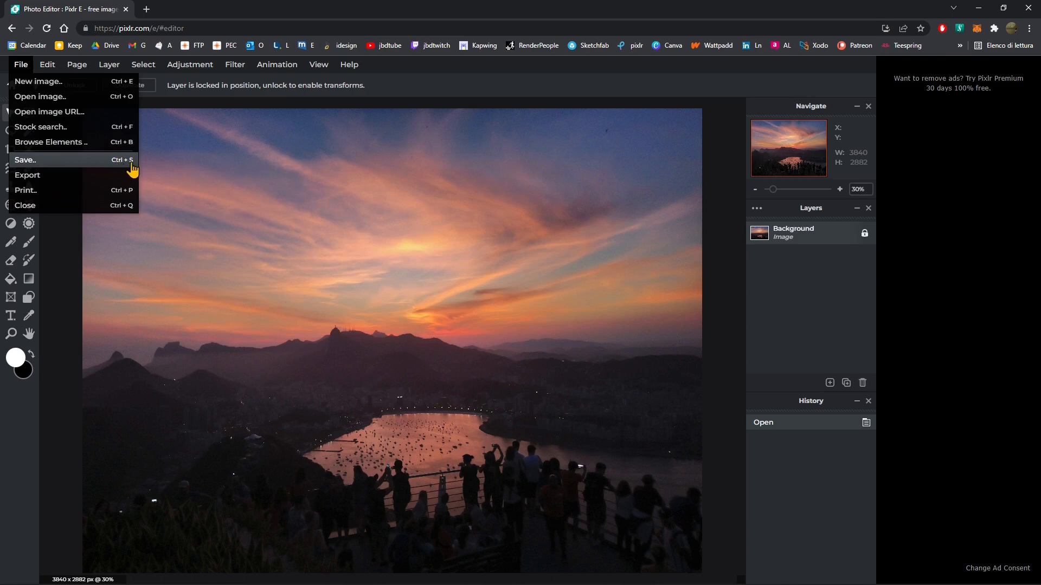
mouse_move(148, 70)
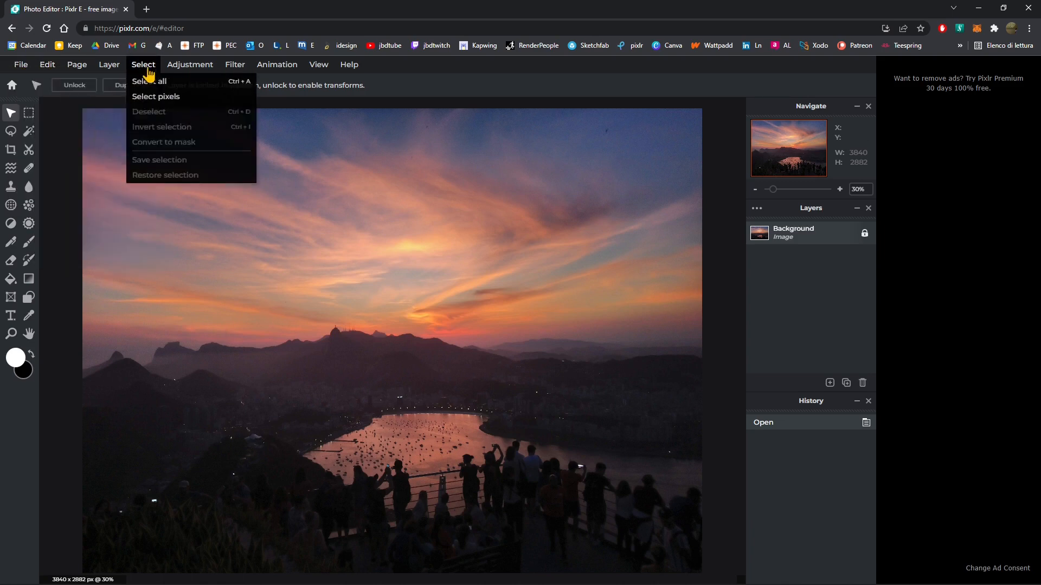
mouse_move(71, 70)
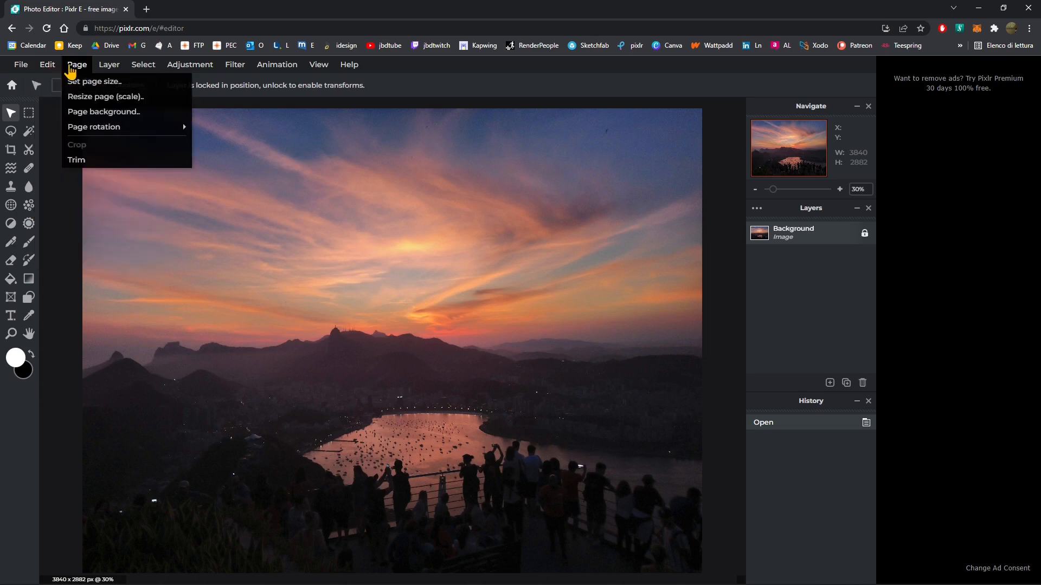
mouse_move(349, 67)
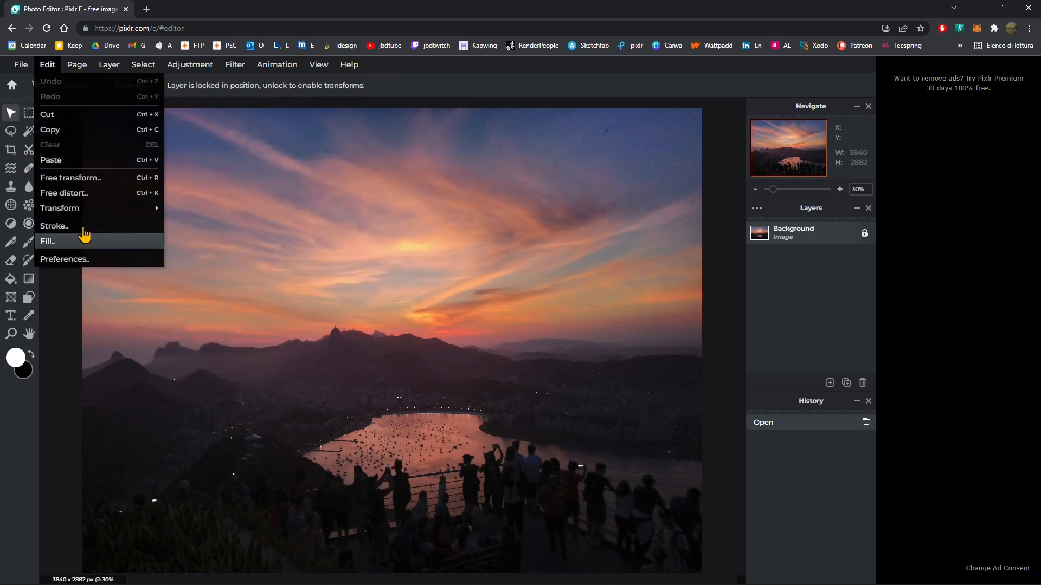
mouse_move(109, 65)
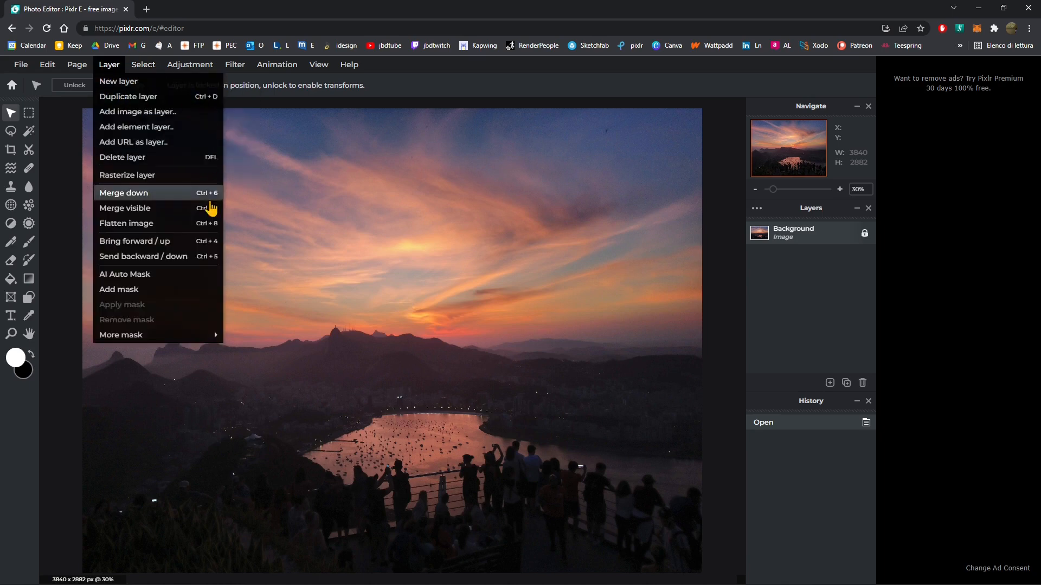
mouse_move(124, 216)
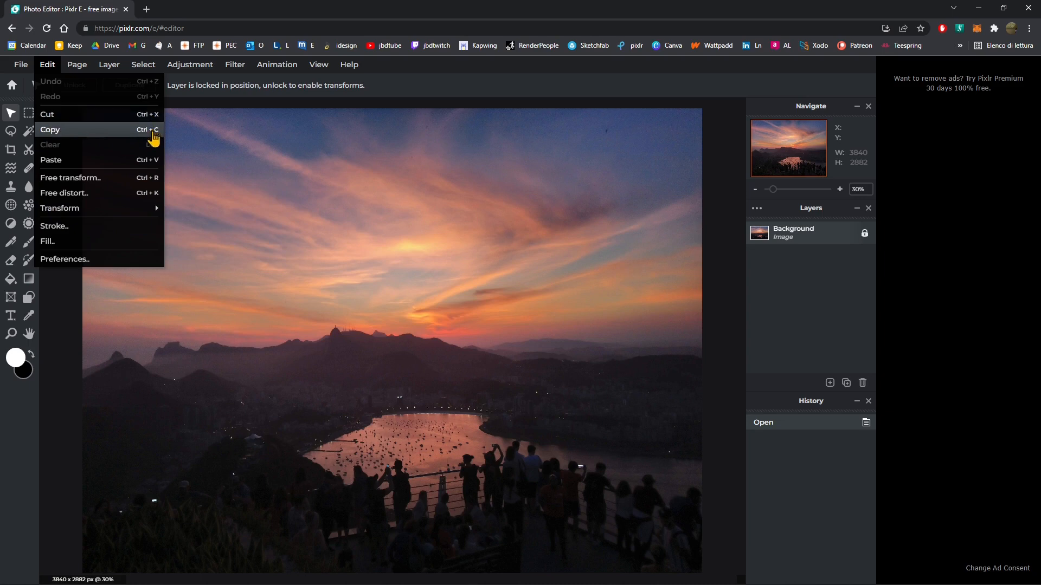
left_click(150, 166)
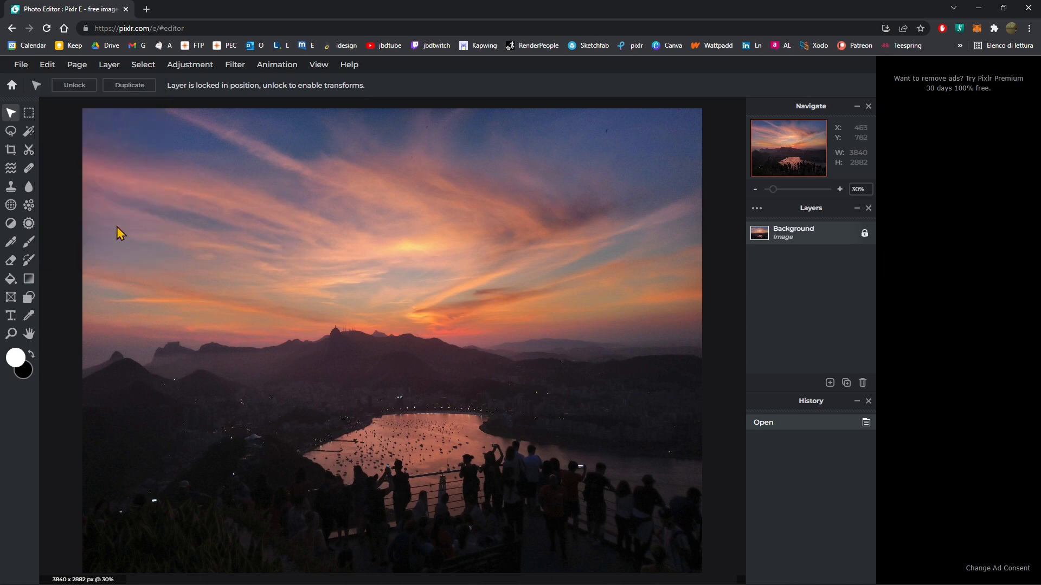
Step: Unlock the Background layer of the sunset image so it can be transformed
left_click(21, 64)
left_click(865, 237)
left_click(75, 88)
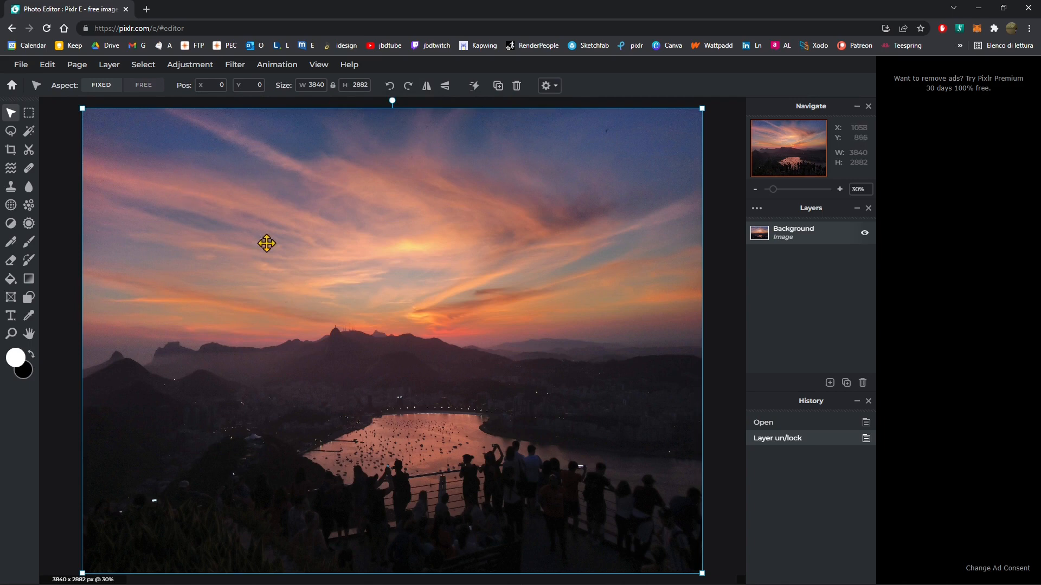
Step: Try flipping the Background layer horizontally and vertically, restore its original orientation, and deselect the layer
left_click(427, 87)
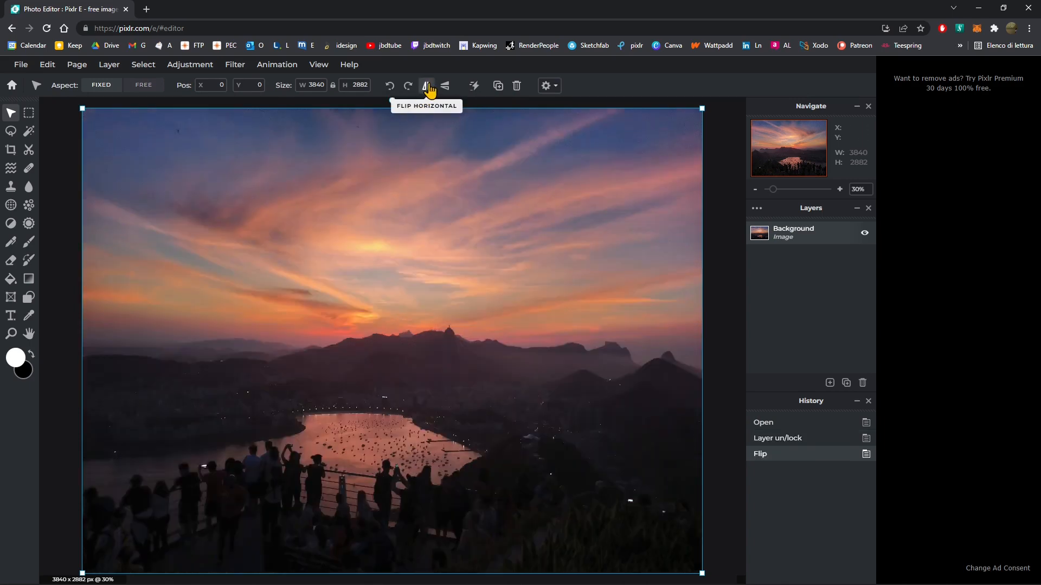
left_click(428, 87)
left_click(445, 87)
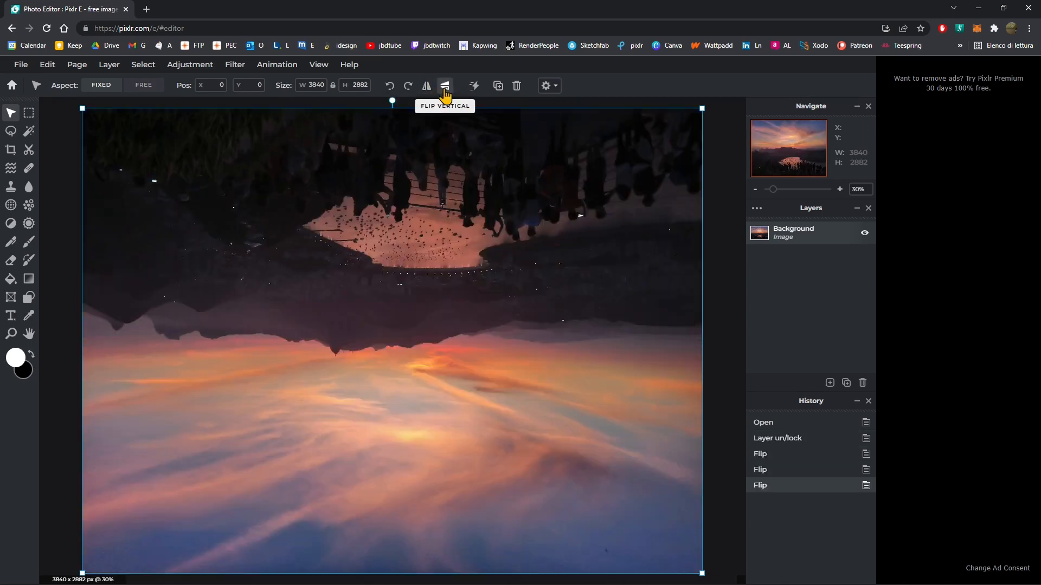
left_click(444, 87)
left_click(428, 87)
left_click(427, 86)
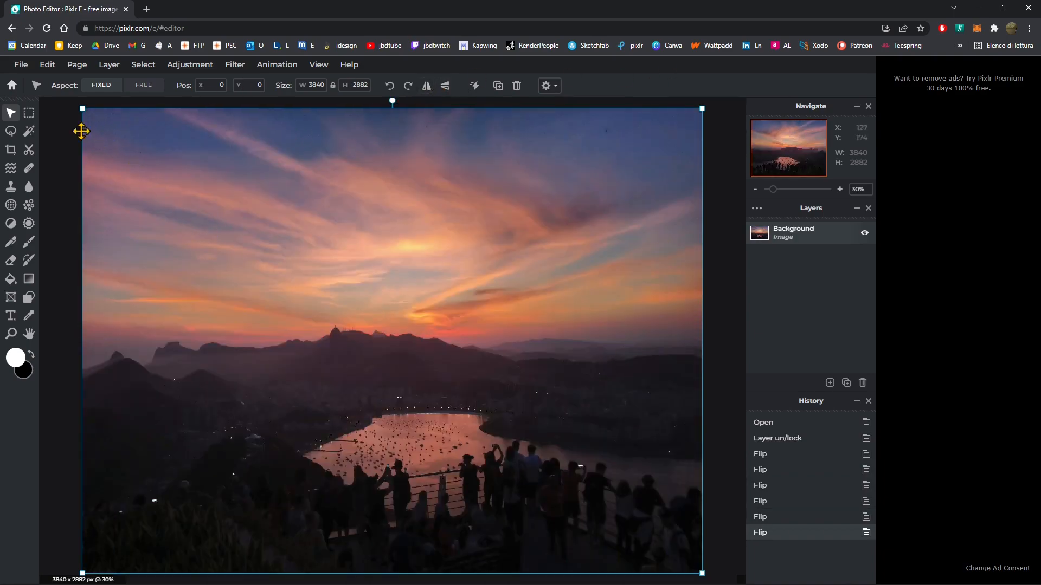
left_click(63, 135)
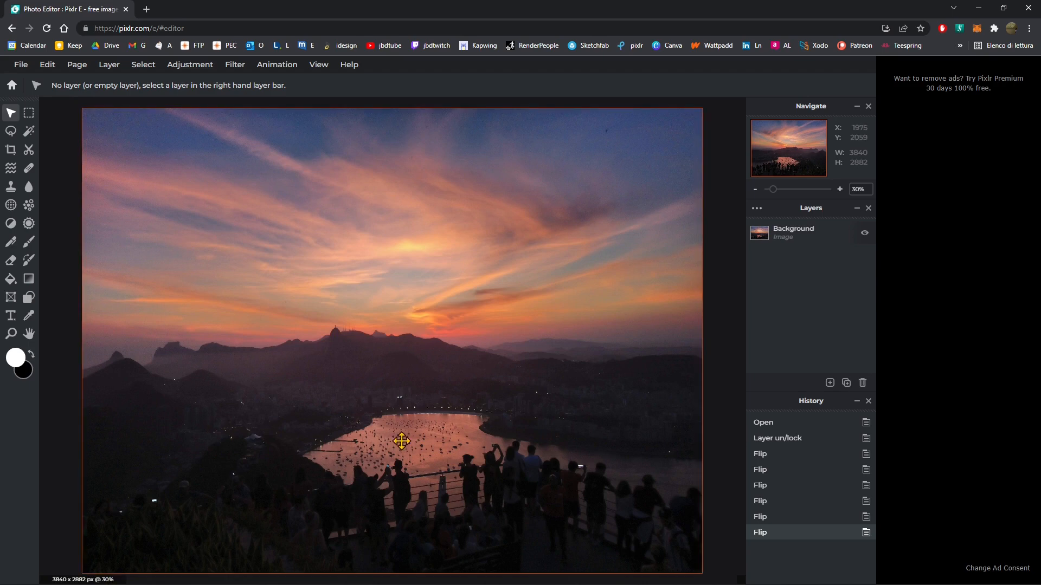
Step: Examine the sunset image at up to 100% zoom, panning across the mountains and down to the bay
scroll(368, 326, "up", 6)
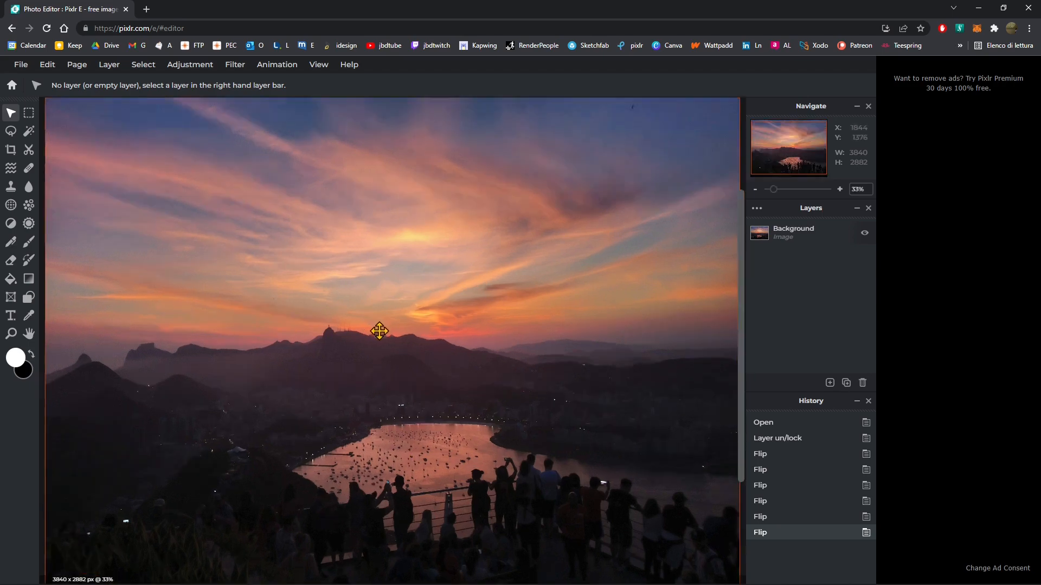
scroll(383, 327, "down", 3)
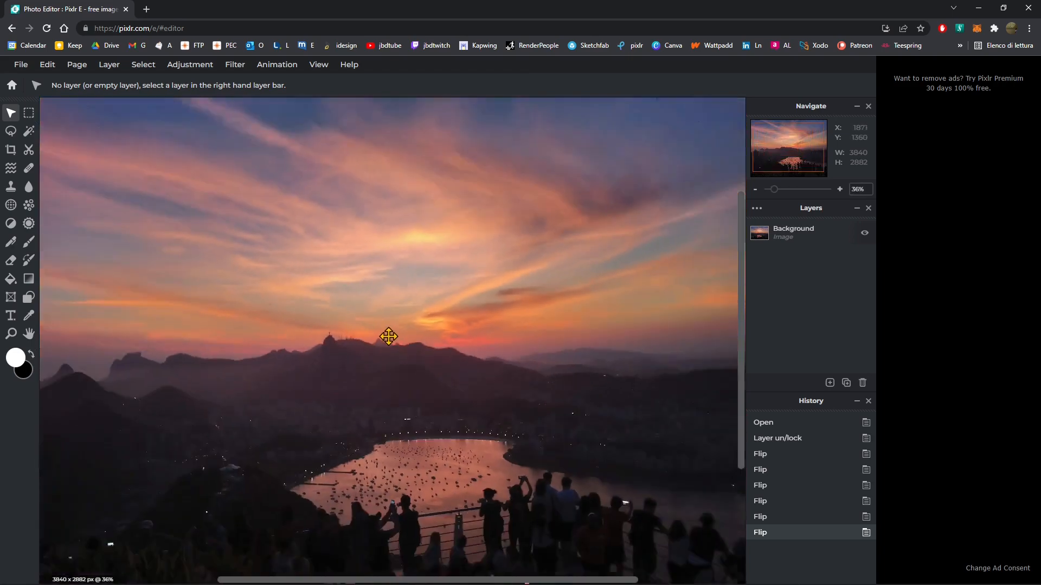
scroll(311, 353, "up", 1)
scroll(315, 336, "up", 2)
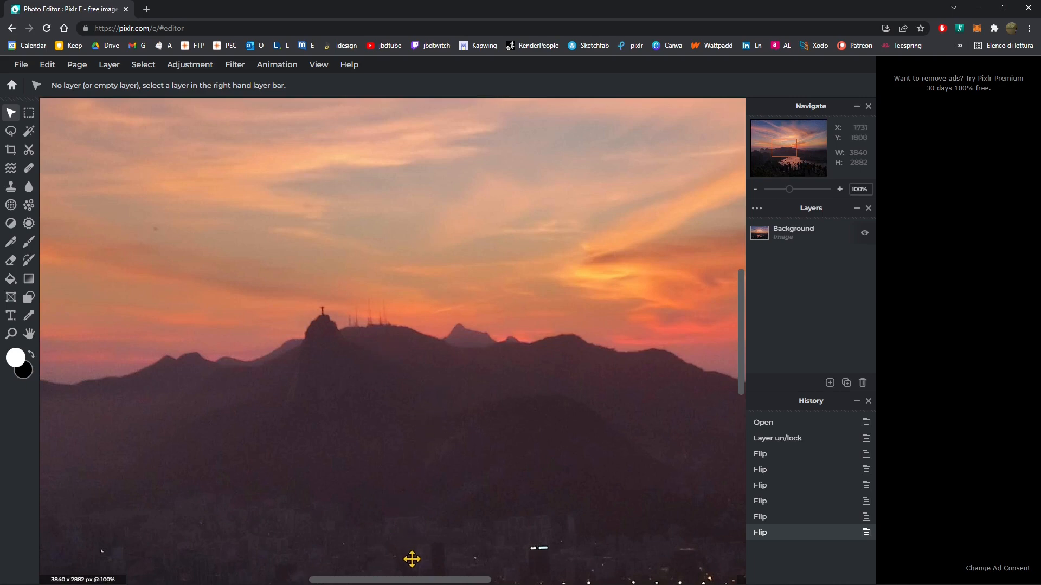
mouse_move(416, 576)
left_mouse_down()
mouse_move(255, 579)
mouse_move(625, 579)
mouse_move(369, 565)
mouse_move(434, 579)
left_mouse_up()
mouse_move(737, 309)
left_mouse_down()
mouse_move(740, 254)
mouse_move(743, 339)
mouse_move(743, 325)
left_mouse_up()
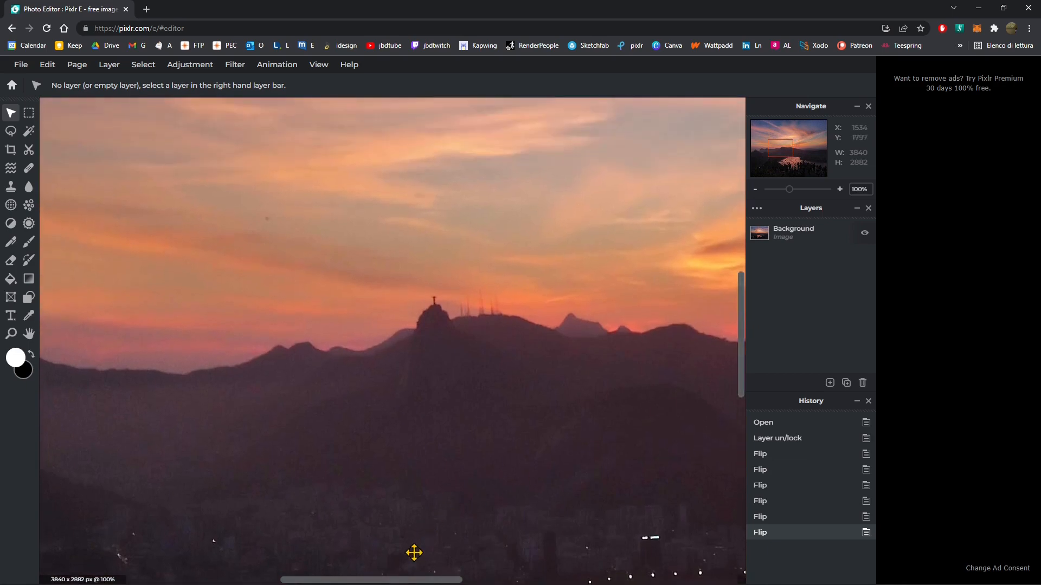
left_click_drag(418, 581, 429, 581)
scroll(392, 340, "right", 2)
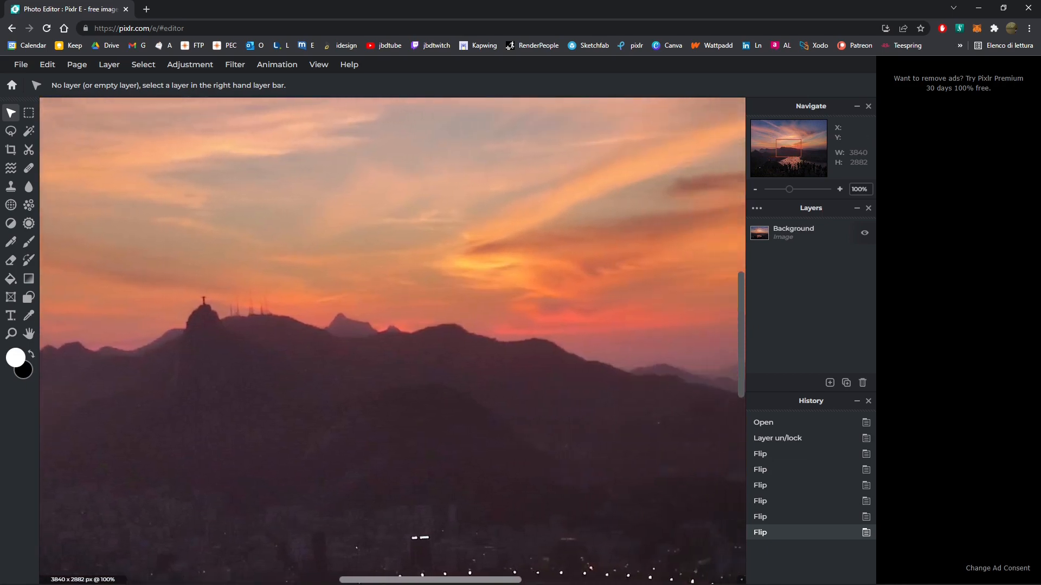
left_click_drag(746, 297, 743, 324)
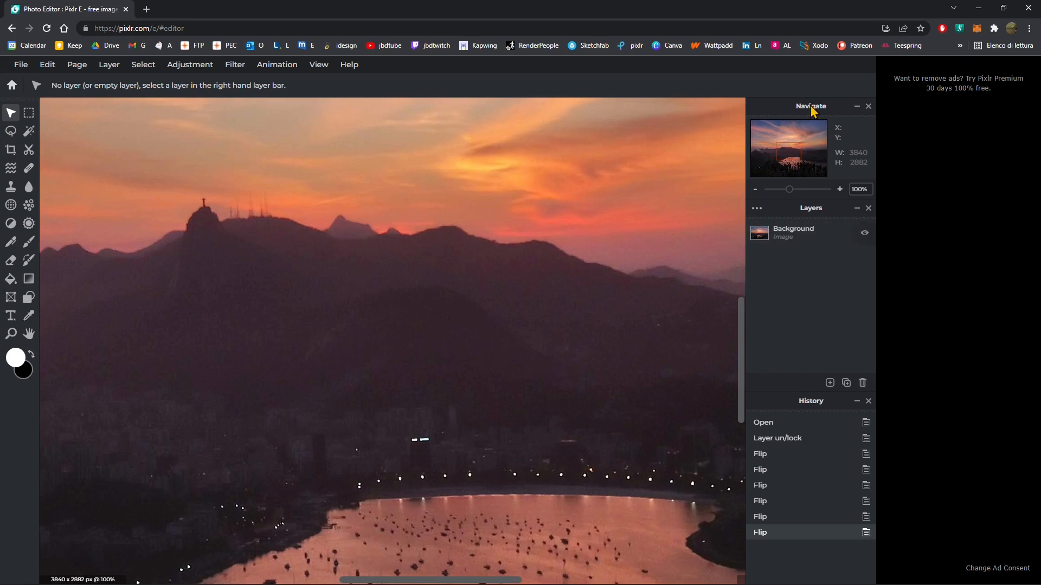
Step: Use the Navigate preview to centre the boats in the bay, and reduce the zoom to 50%
mouse_move(804, 160)
left_mouse_down()
mouse_move(789, 132)
mouse_move(770, 144)
mouse_move(788, 162)
left_mouse_up()
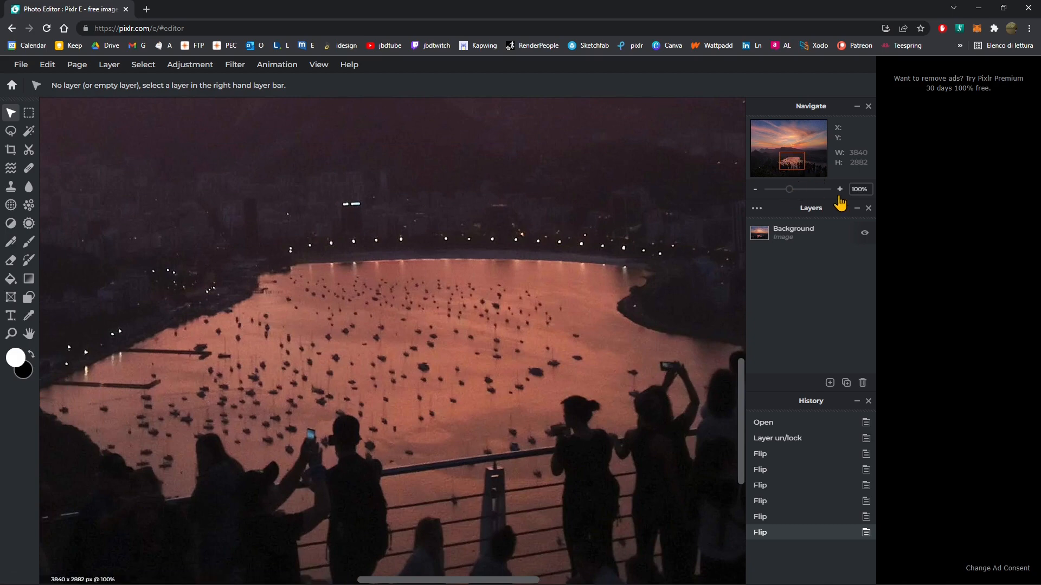
left_click(755, 190)
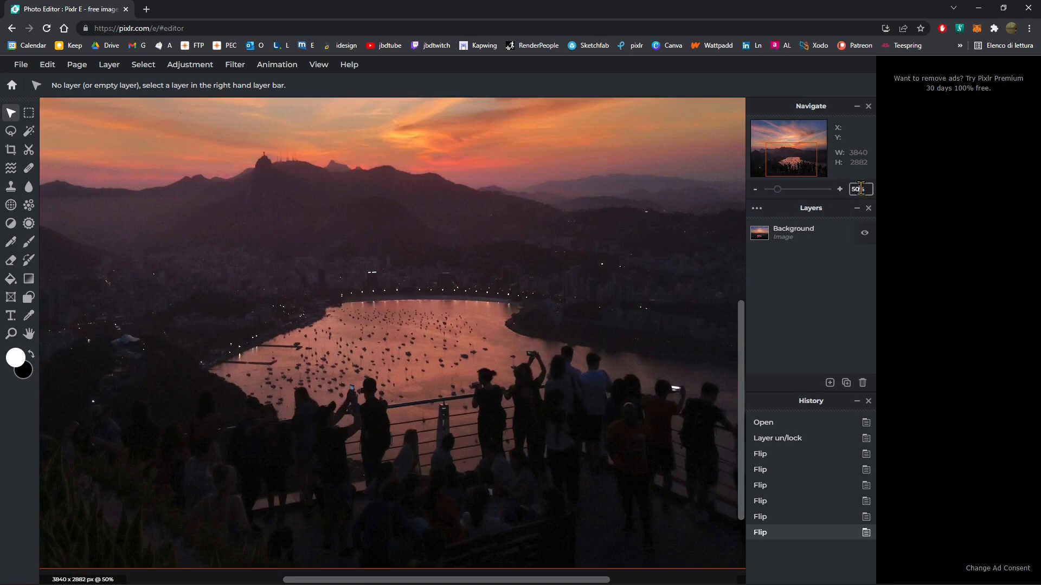
left_click(859, 189)
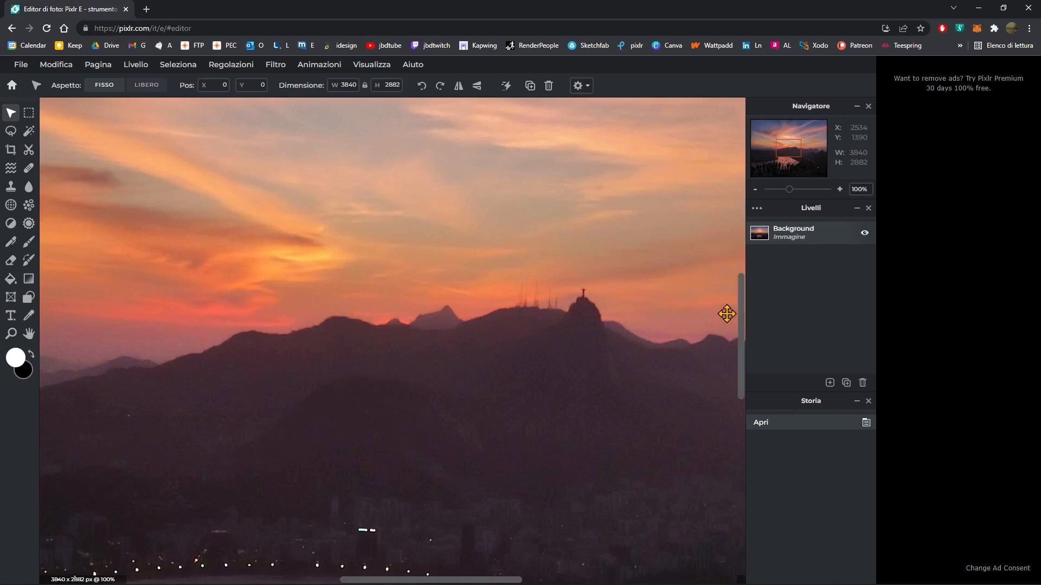
Step: Inspect the bay and the onlookers at 100% zoom, and reduce the zoom to 60%
scroll(742, 337, "down", 1)
left_click_drag(741, 337, 741, 372)
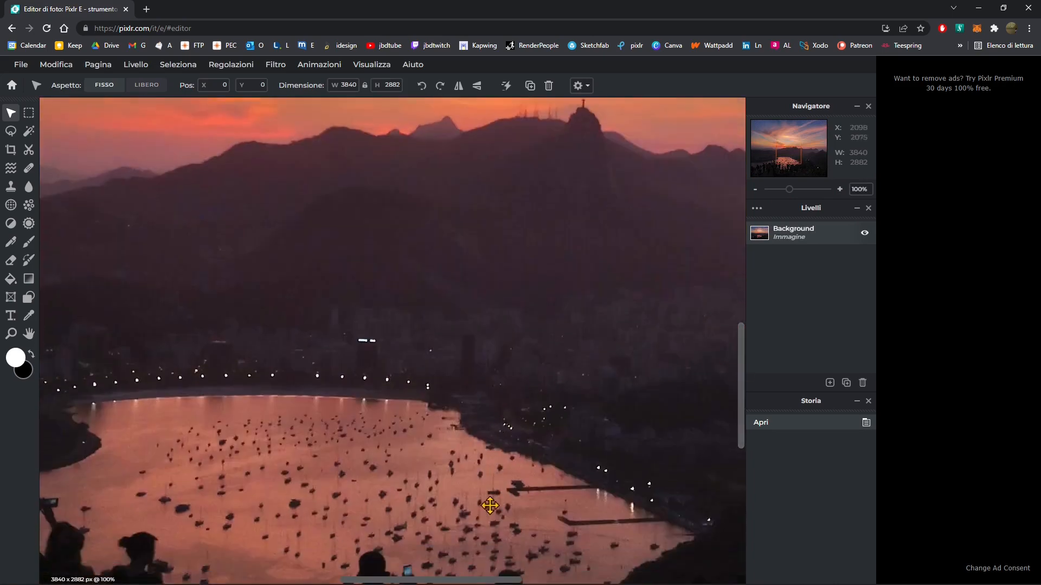
left_click_drag(501, 580, 417, 565)
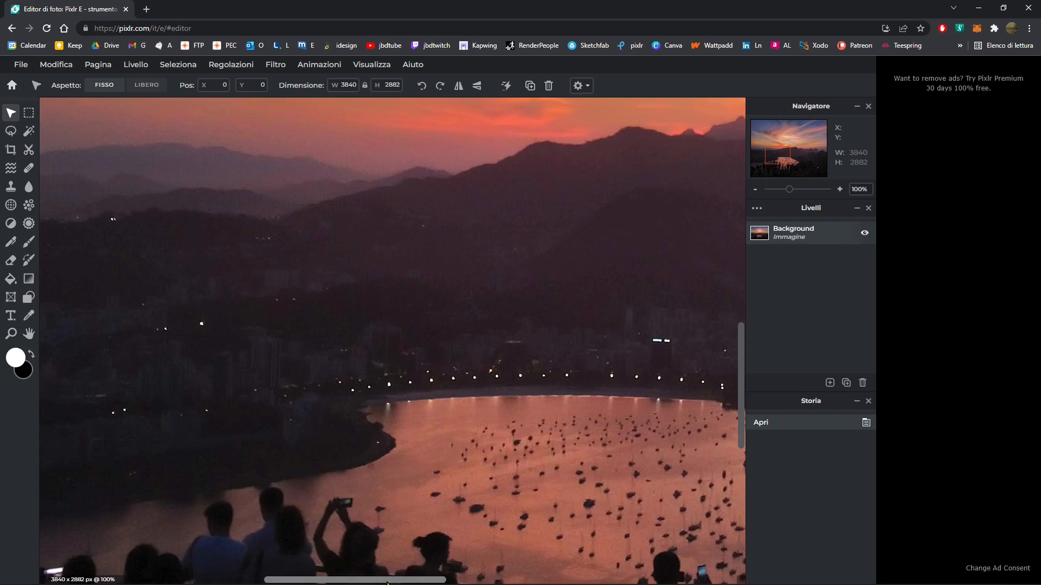
left_click_drag(439, 580, 404, 552)
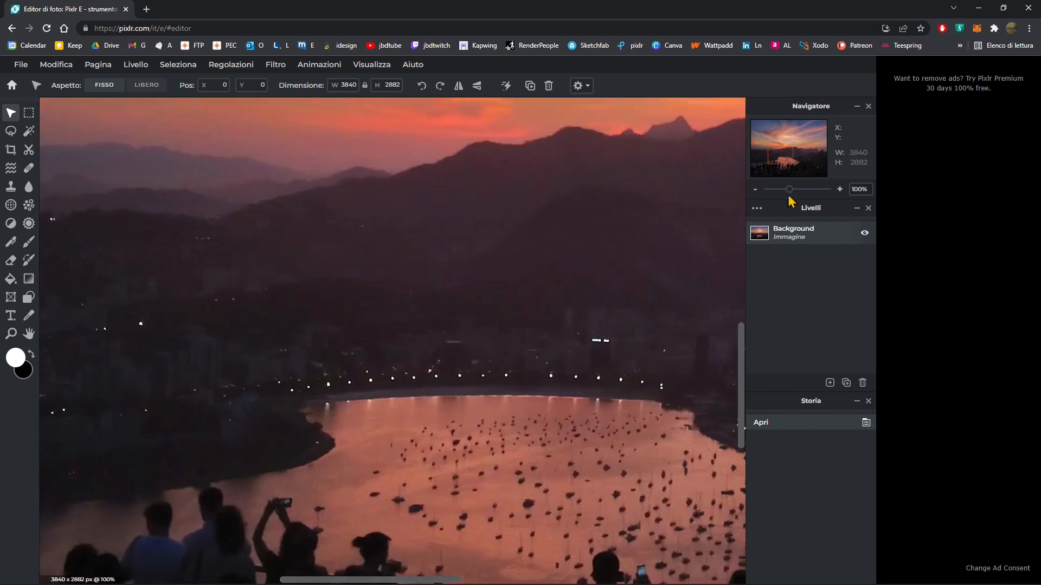
left_click_drag(792, 191, 782, 194)
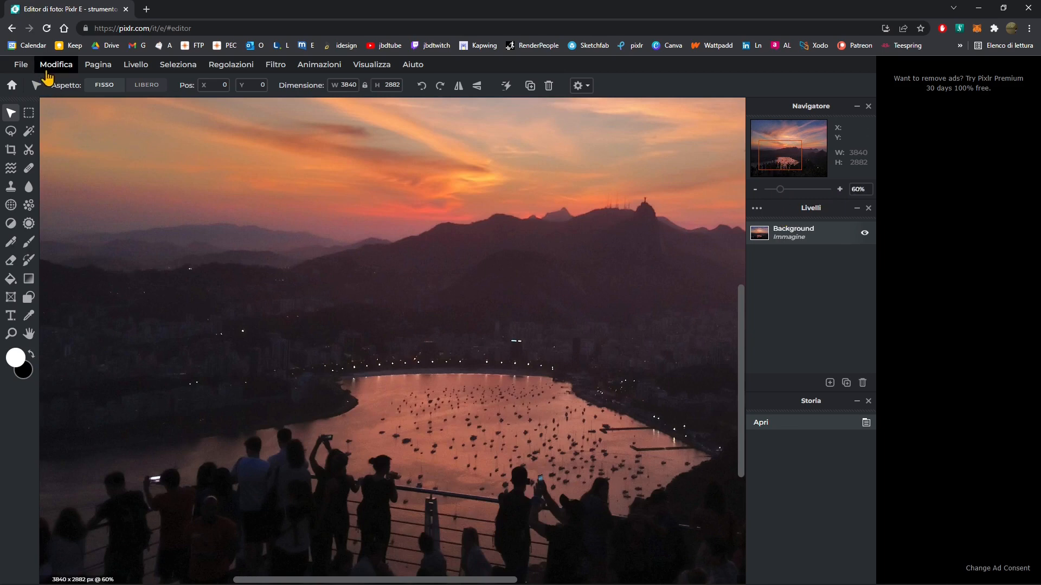
Step: Close the image and switch the interface language from Italian to English on the home page
left_click(22, 65)
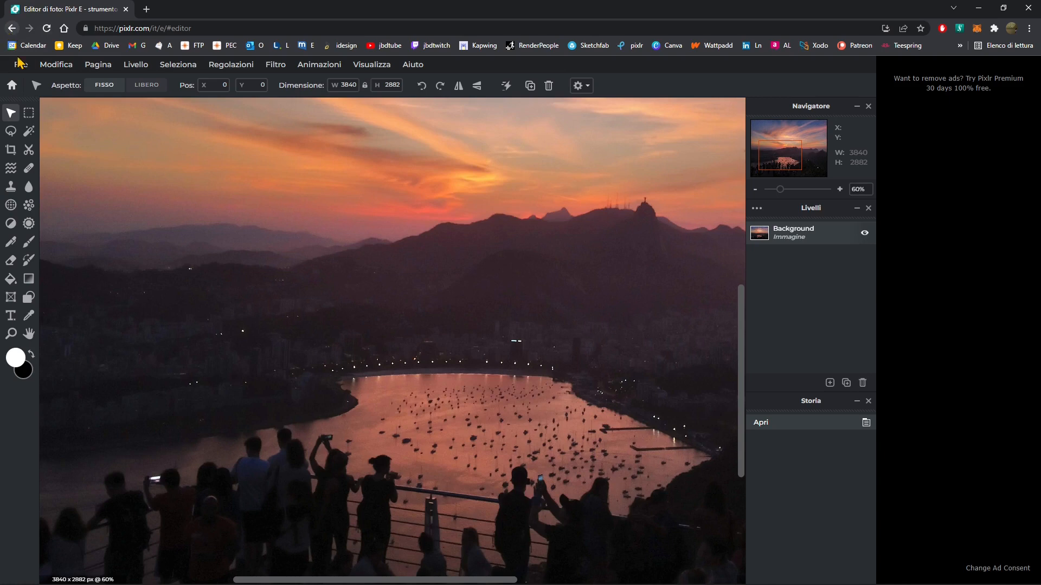
left_click(19, 64)
left_click(56, 206)
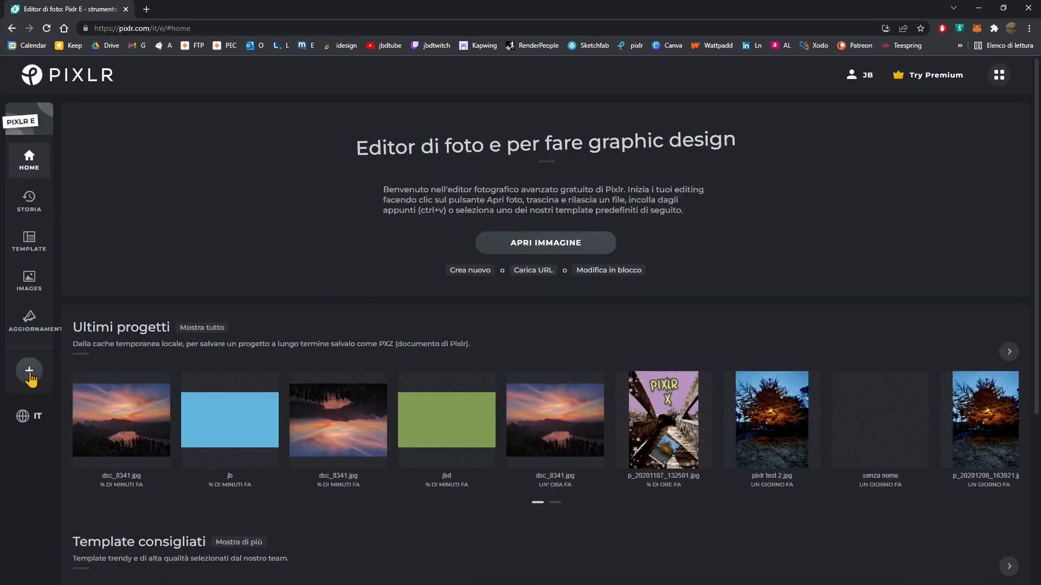
left_click(33, 414)
left_click(41, 224)
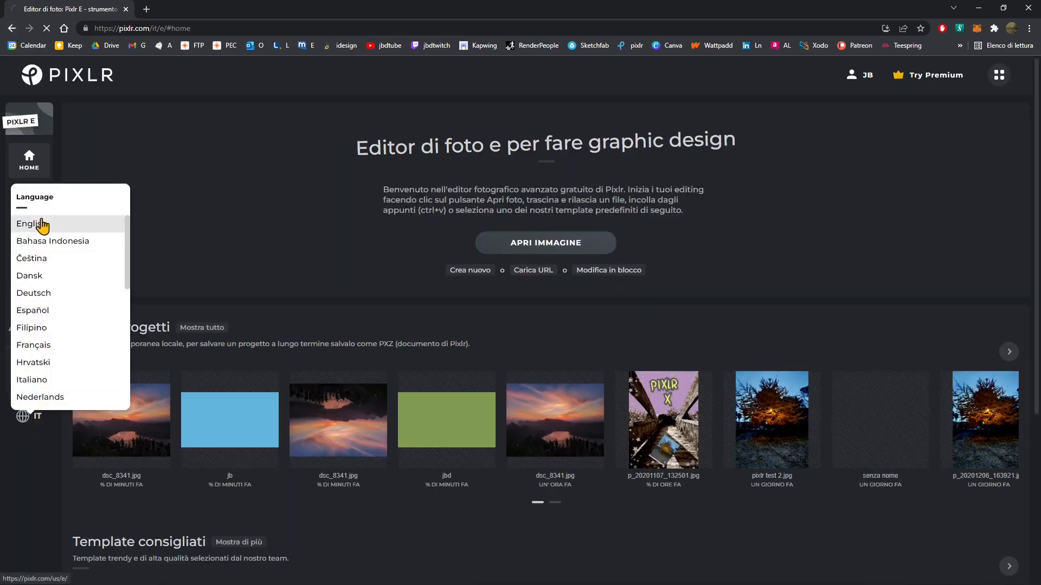
Step: Reopen the most recent dsc_8341.jpg sunset image from the latest projects and deselect its layer
left_click(144, 427)
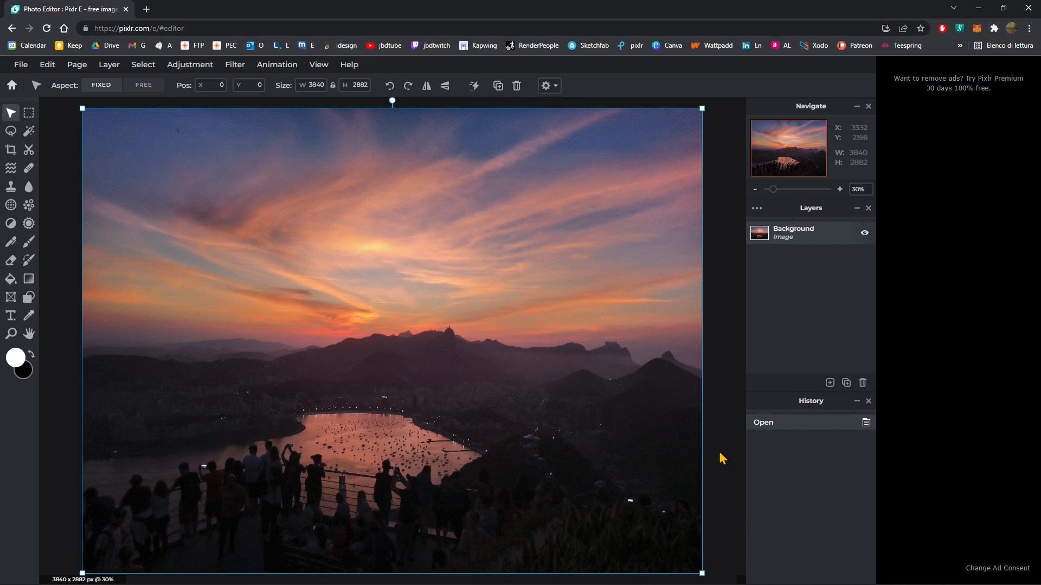
left_click(717, 374)
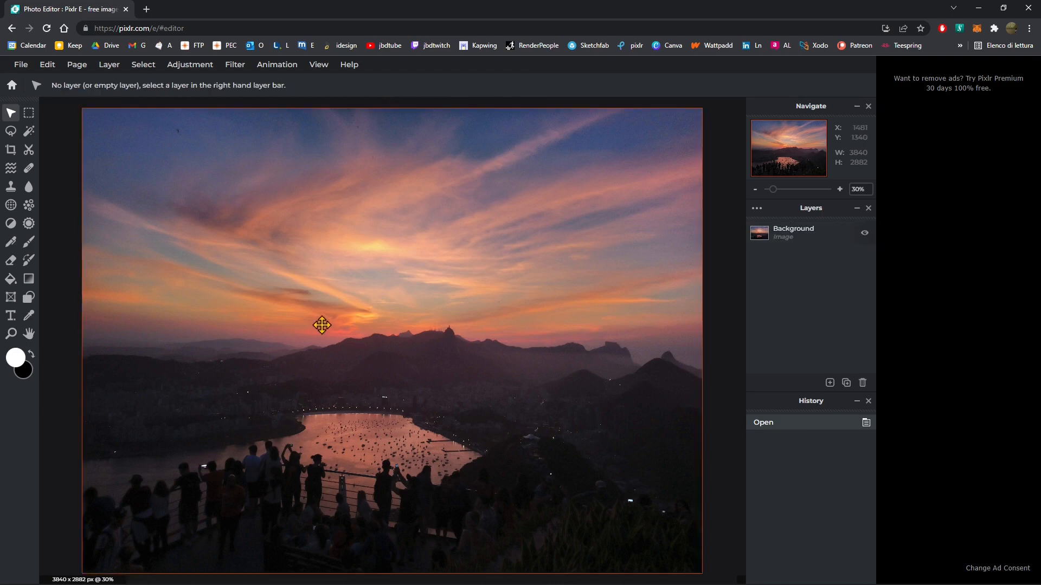